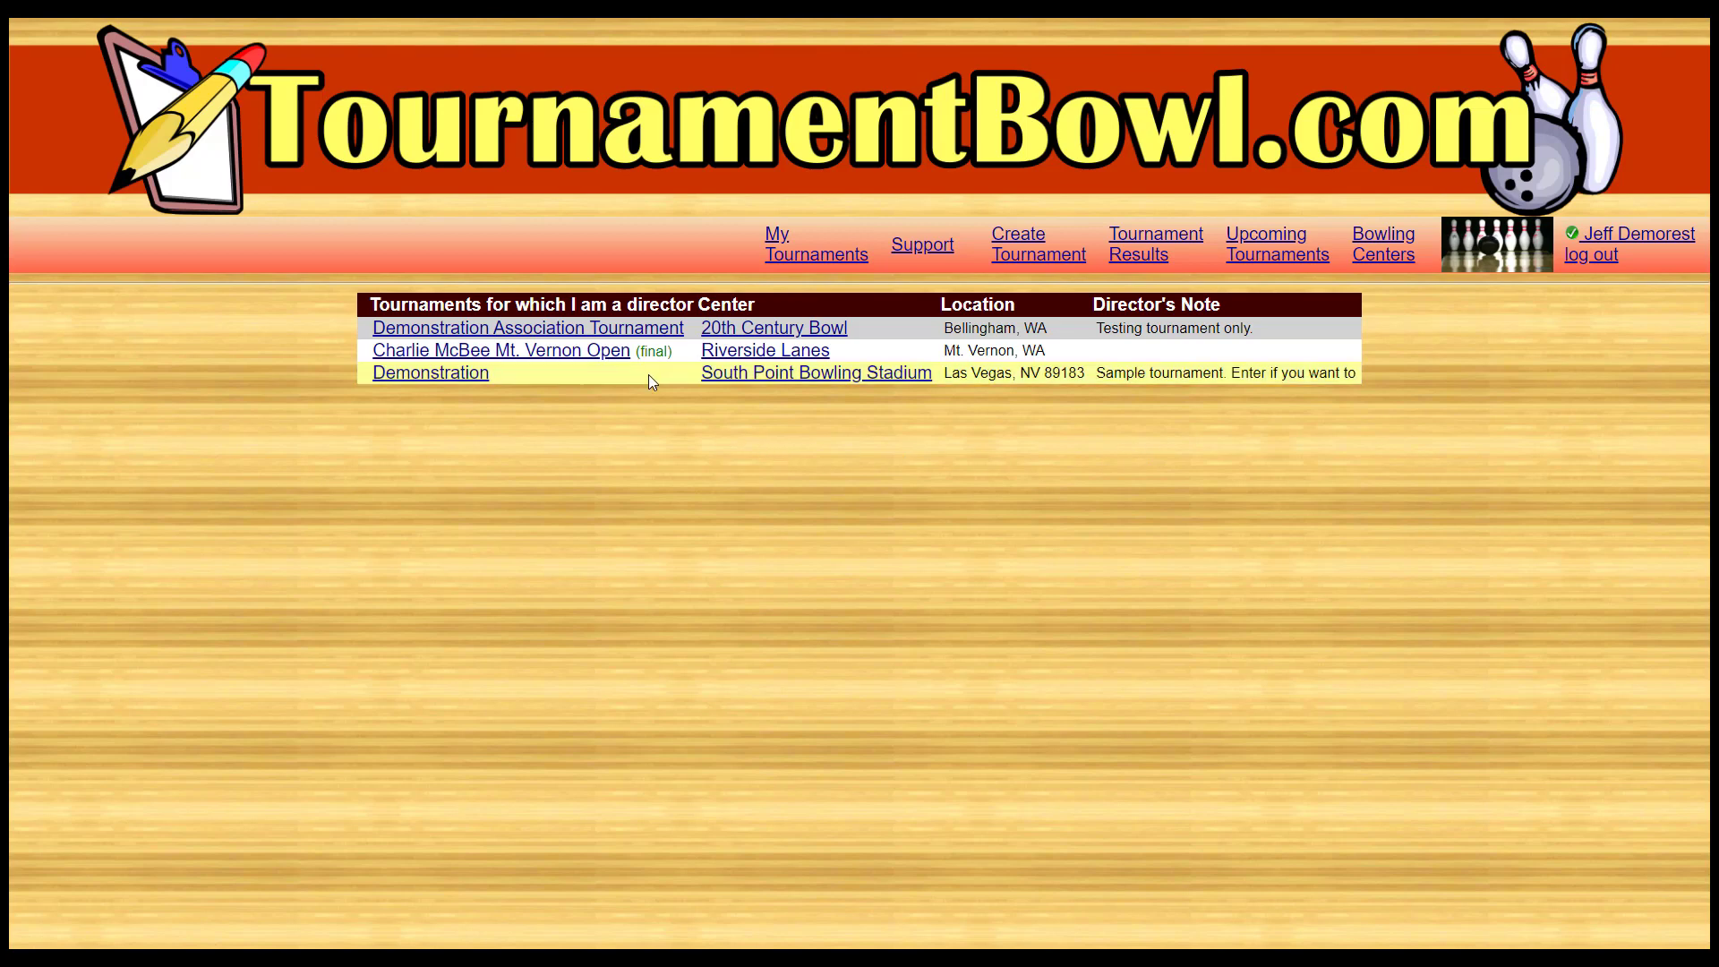
Step: Open the lane assignments by bowler for the 10:30 AM squad of the Demonstration Association Tournament
click(663, 331)
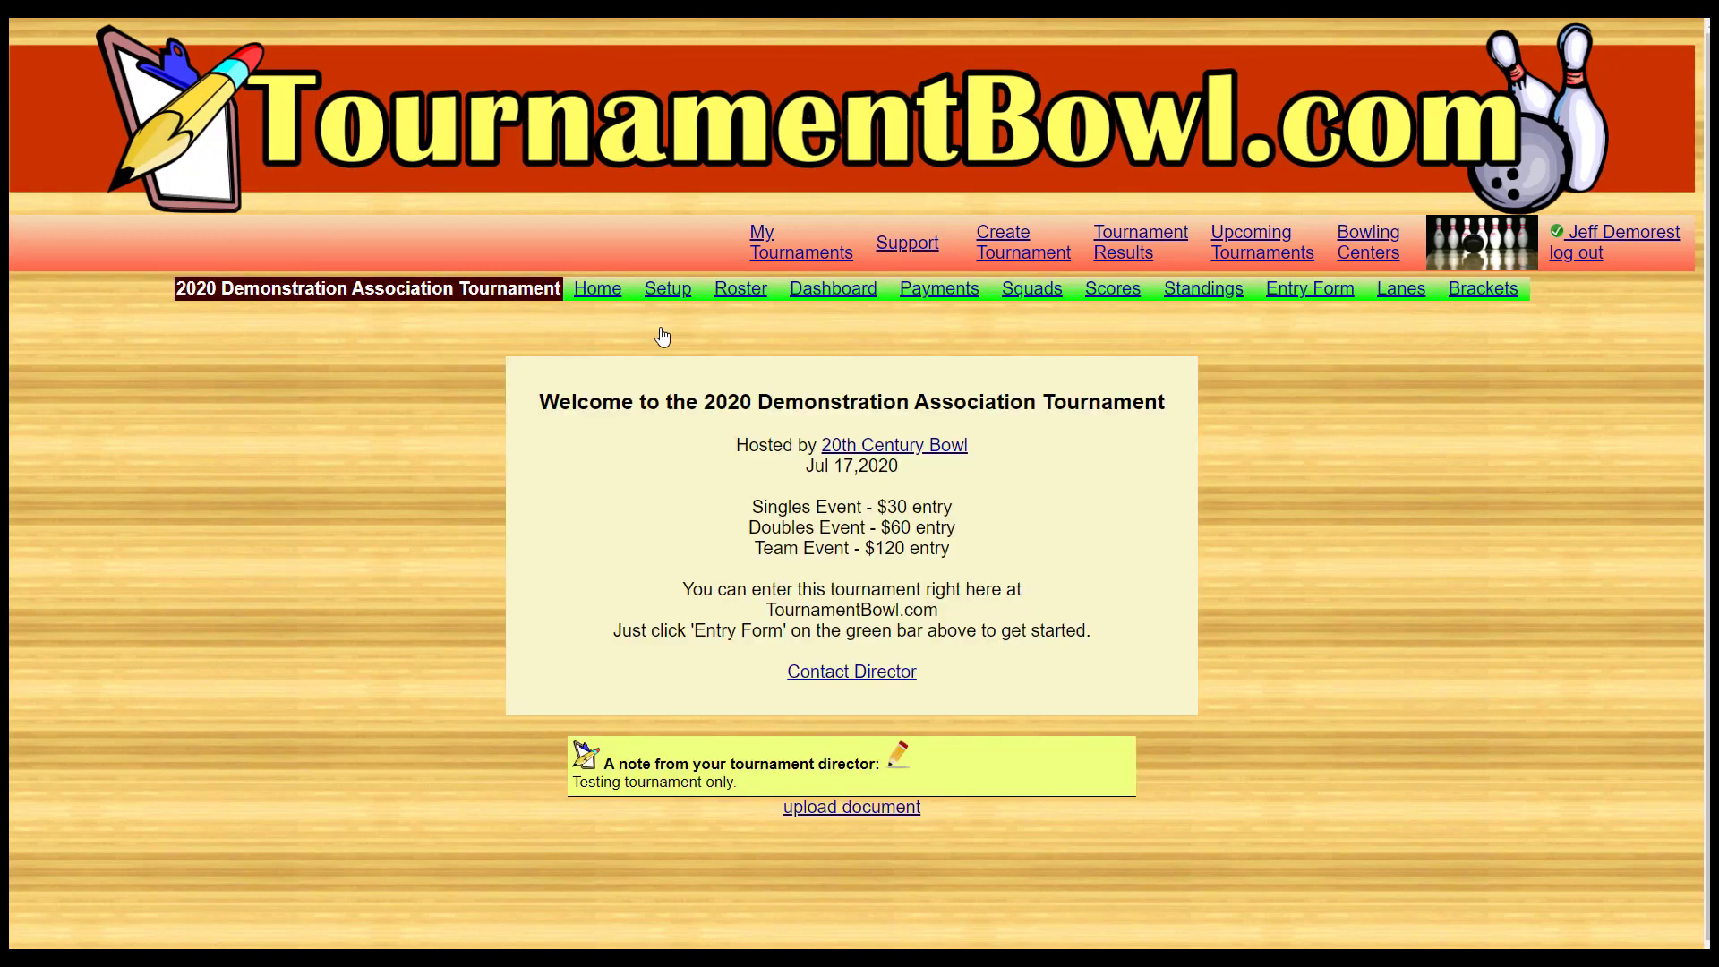
click(1032, 291)
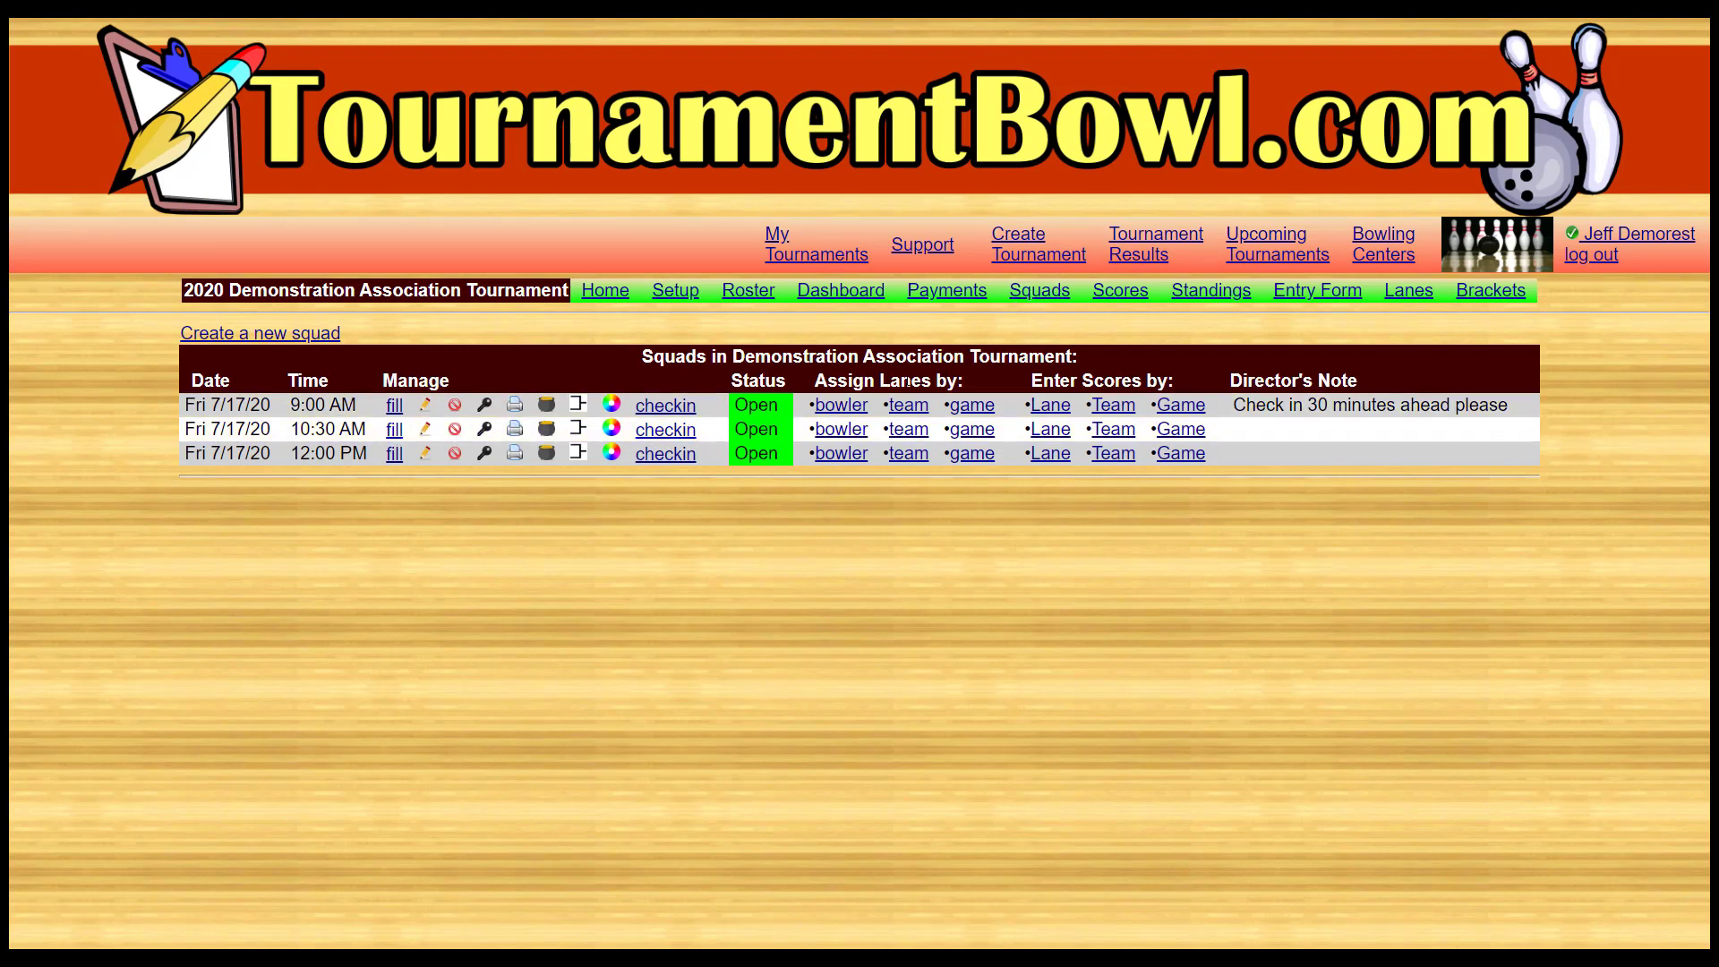
click(843, 435)
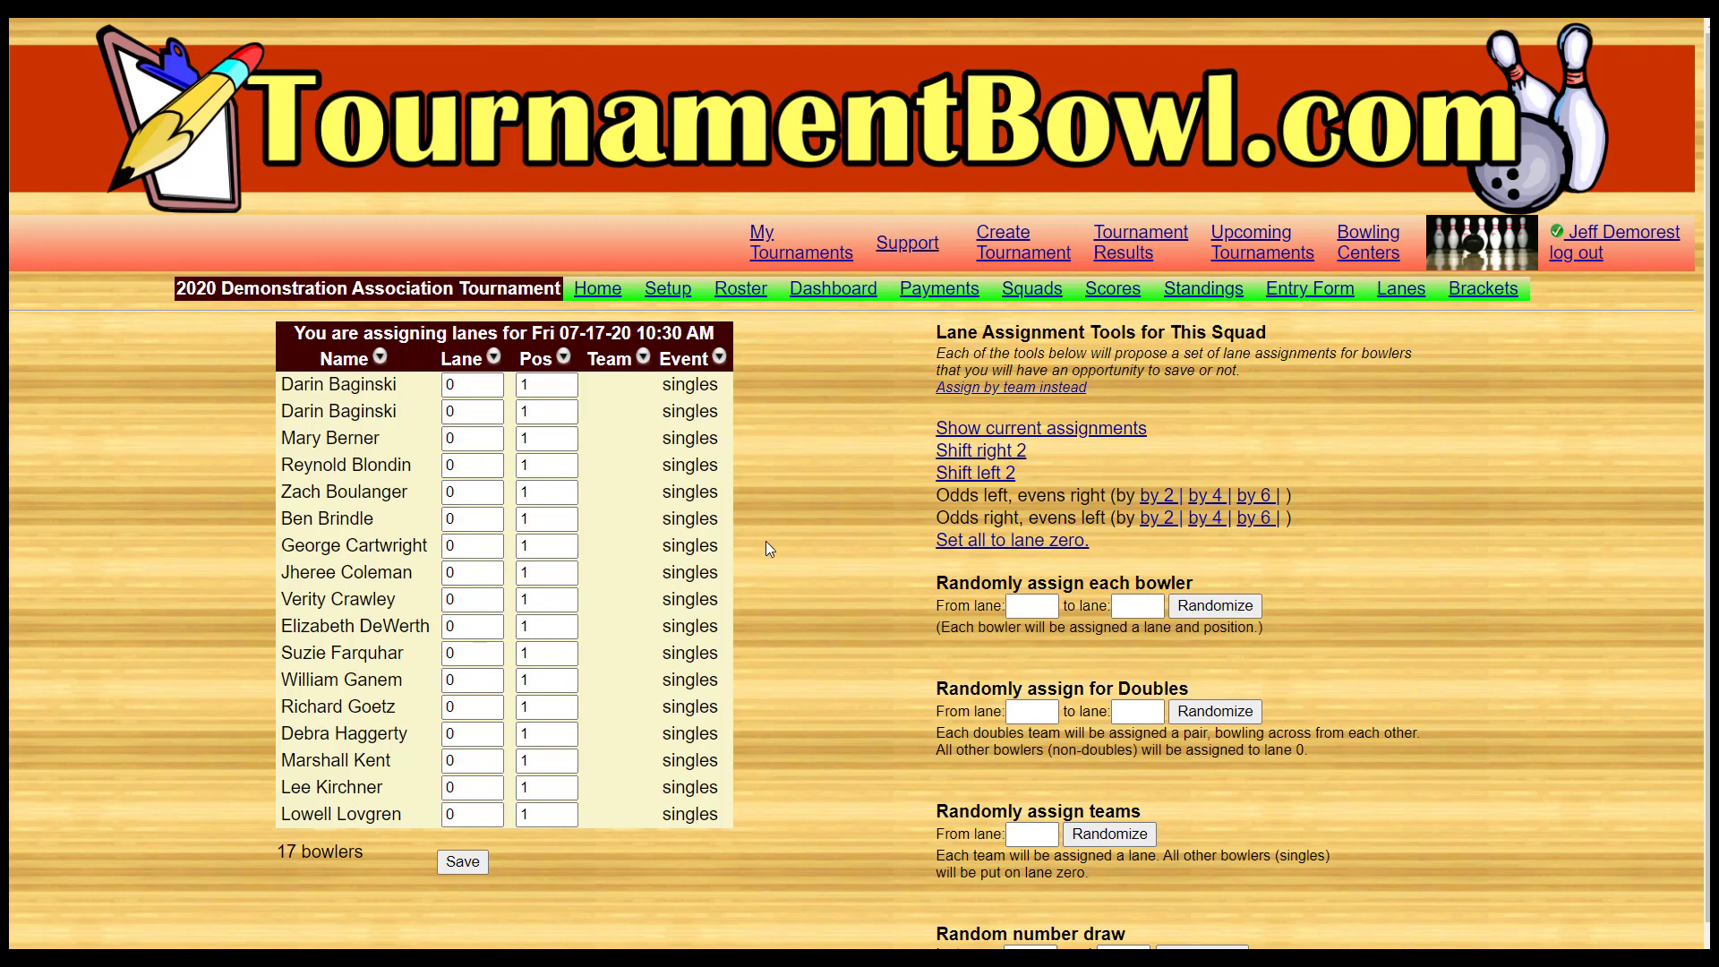
Step: Assign the first four listed bowlers by hand, two on lane 1 and two on lane 2, in positions 1 and 2 on each lane
double_click(468, 387)
text(1)
key(Tab)
text(1)
key(Tab)
text(1)
key(Tab)
text(2)
key(Tab)
text(2)
key(Tab)
text(1)
key(Tab)
text(2)
key(Tab)
text(2)
Step: Randomly assign each bowler in the squad to lanes 1 to 6 and save the assignments
click(1019, 606)
text(1)
key(Tab)
text(6)
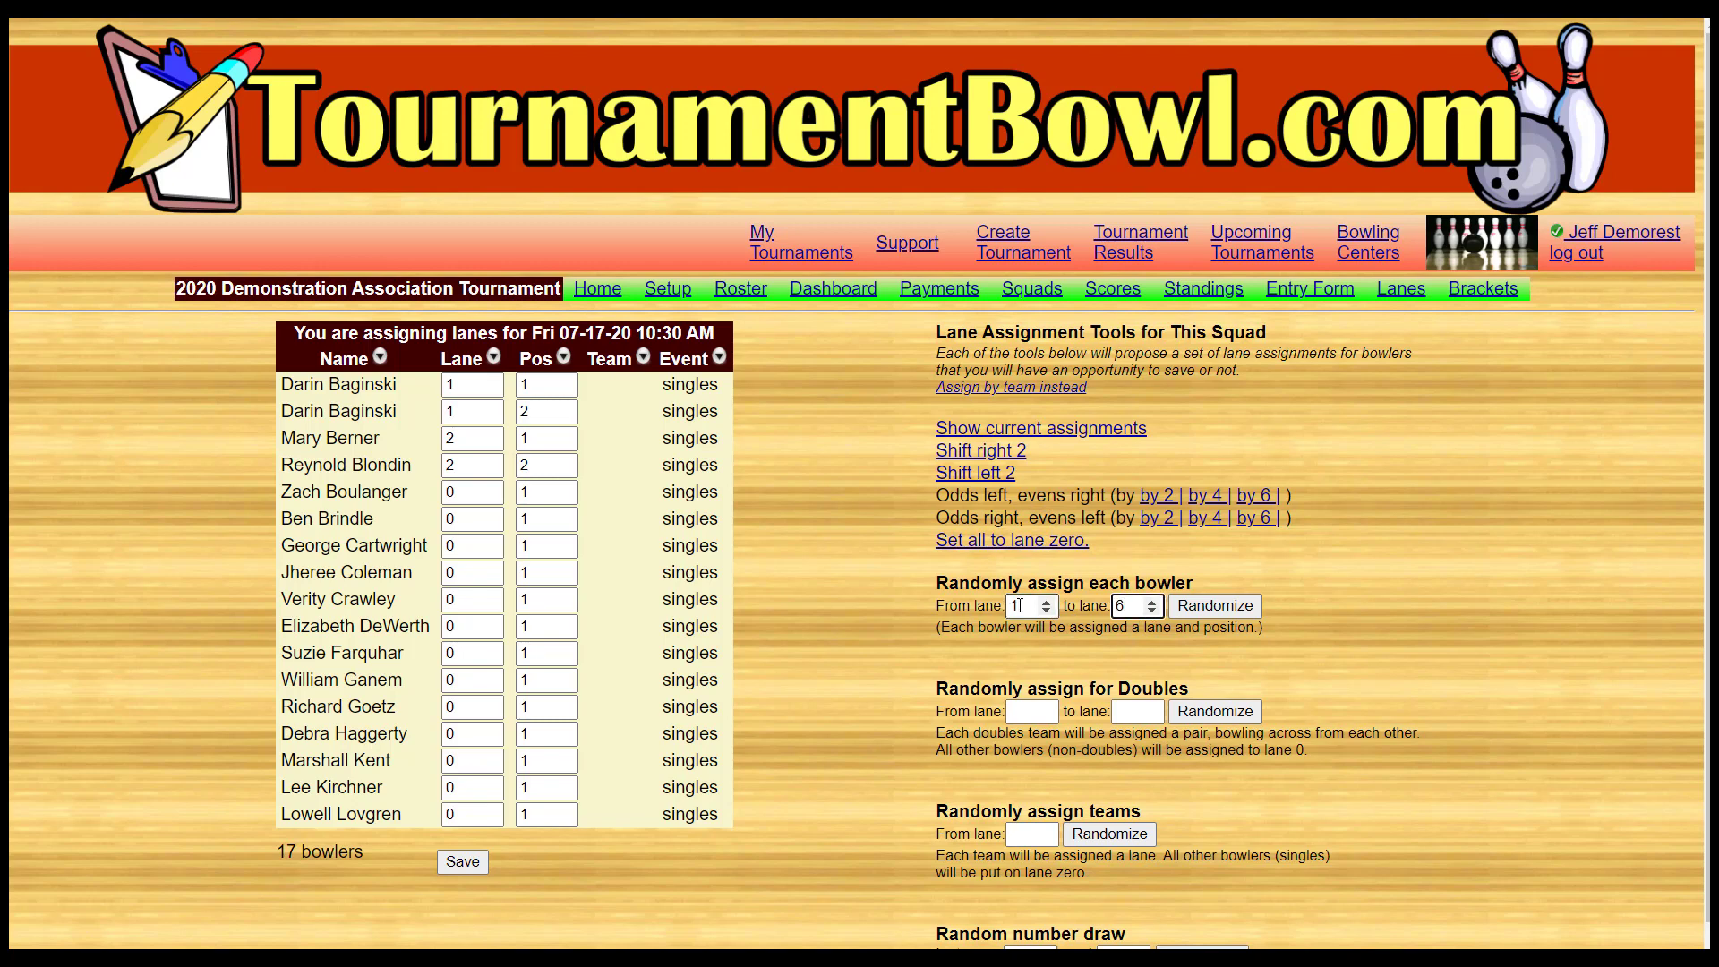
click(1215, 606)
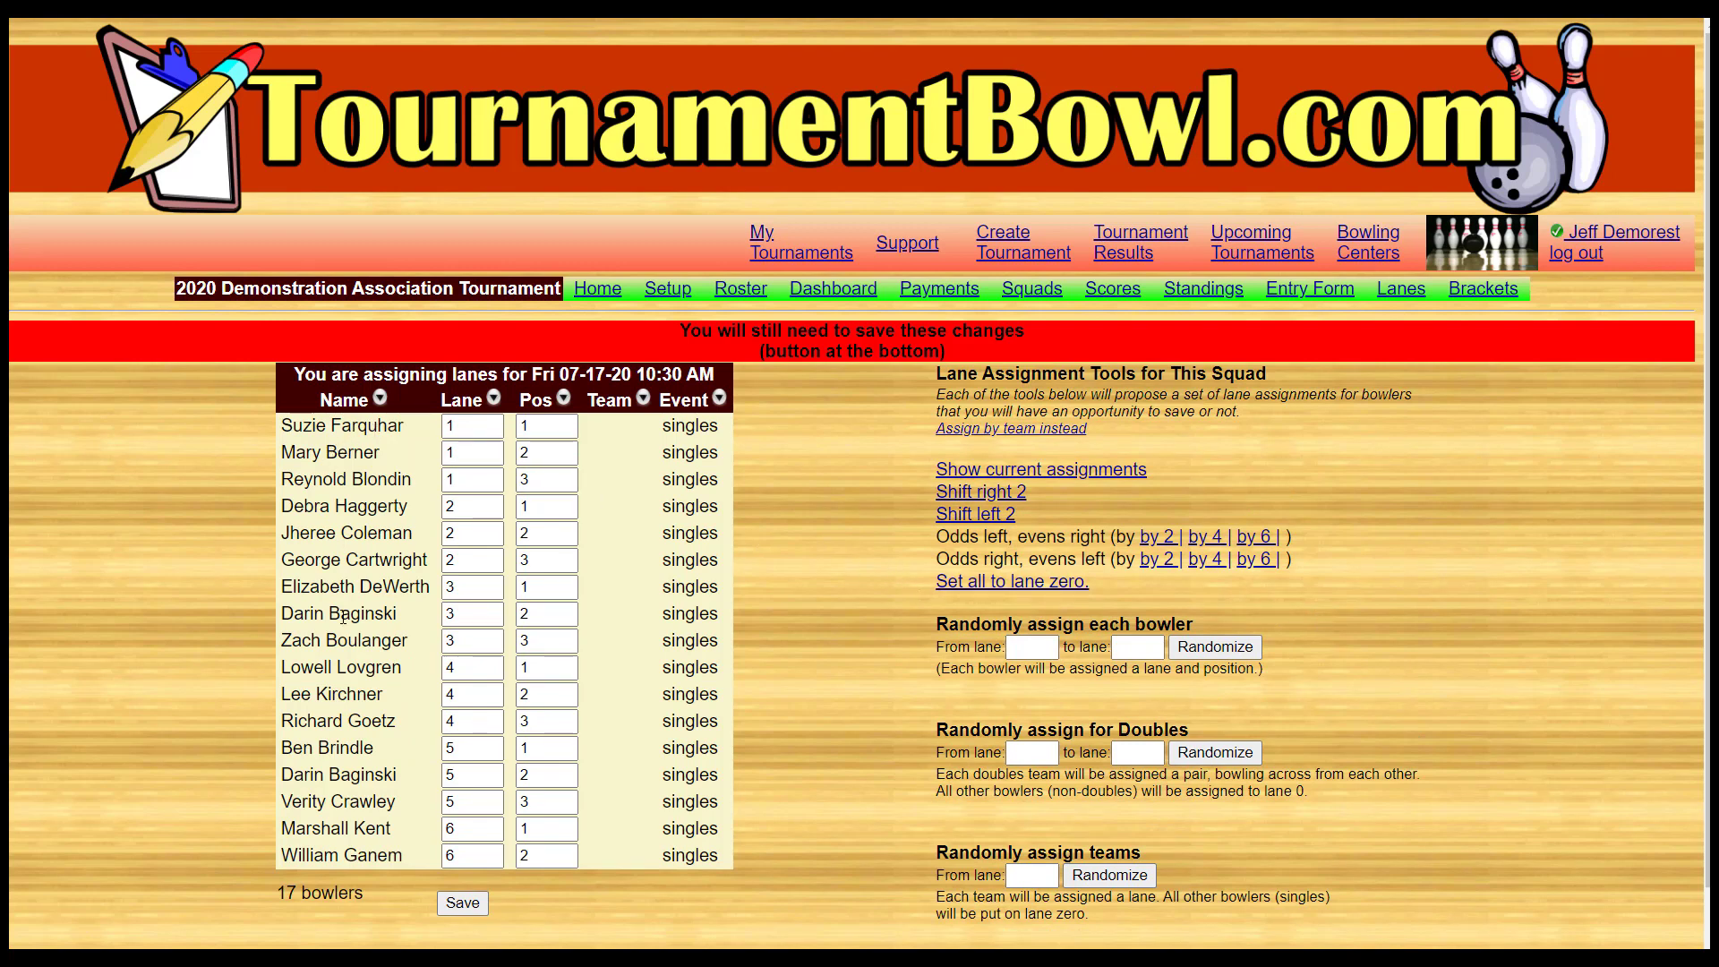
click(527, 509)
click(462, 903)
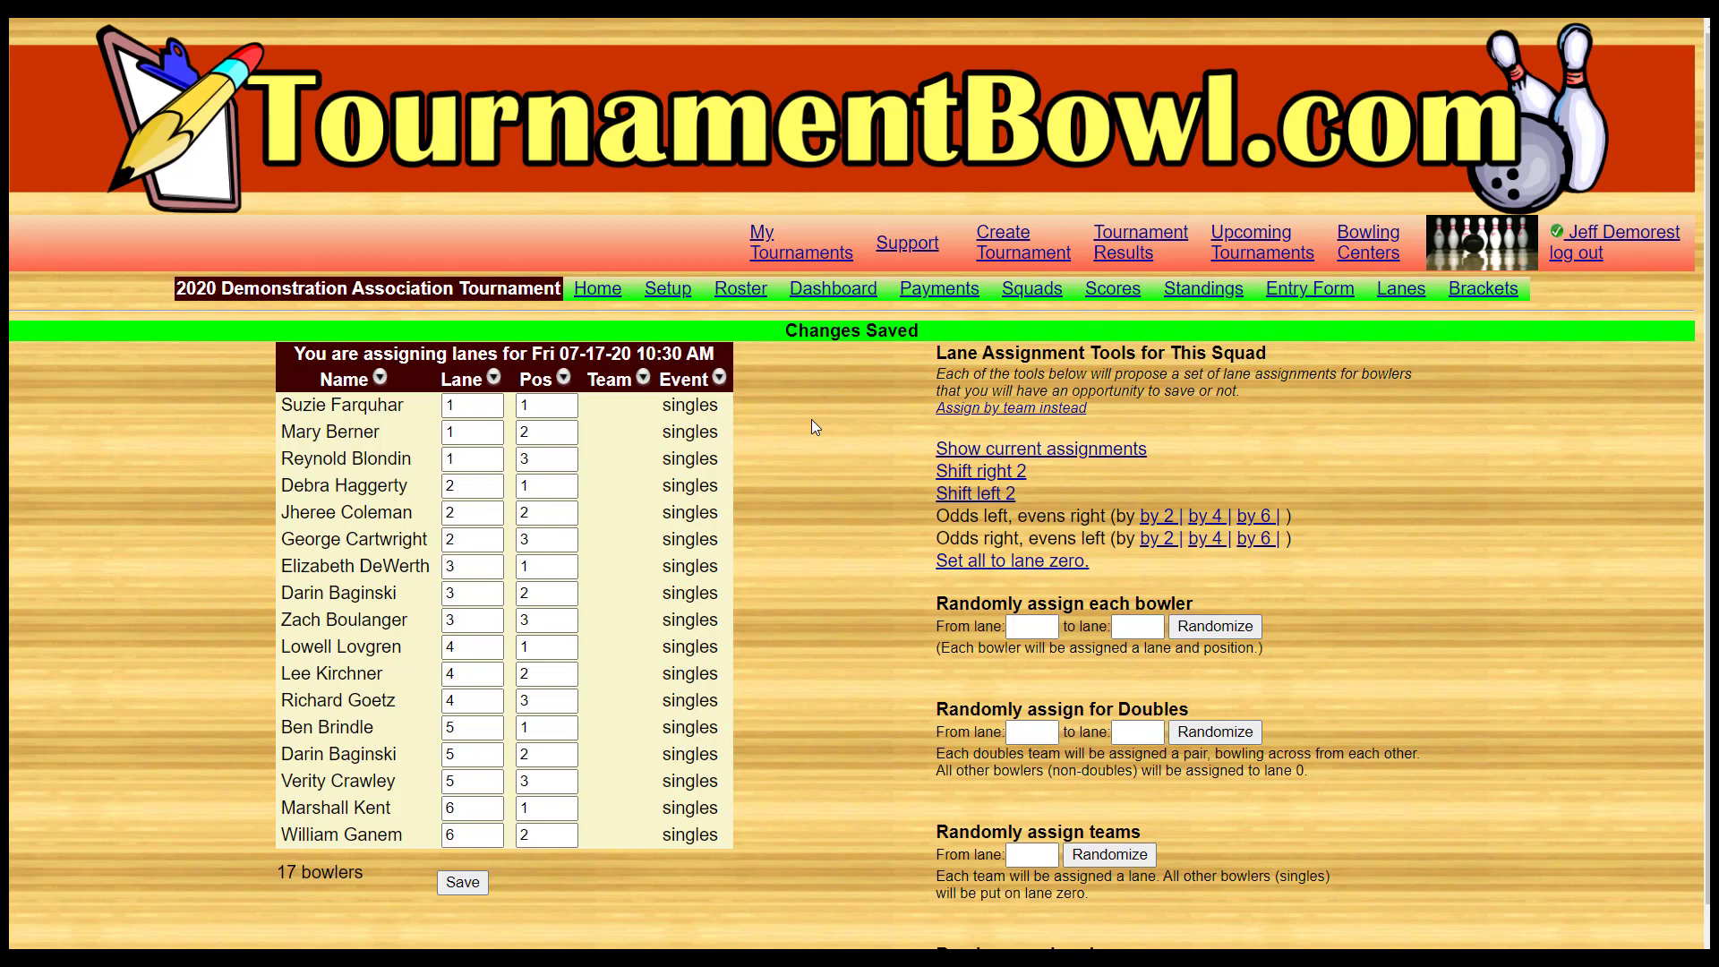
Step: Make the tournament roster and the lane assignments visible to the public
click(743, 291)
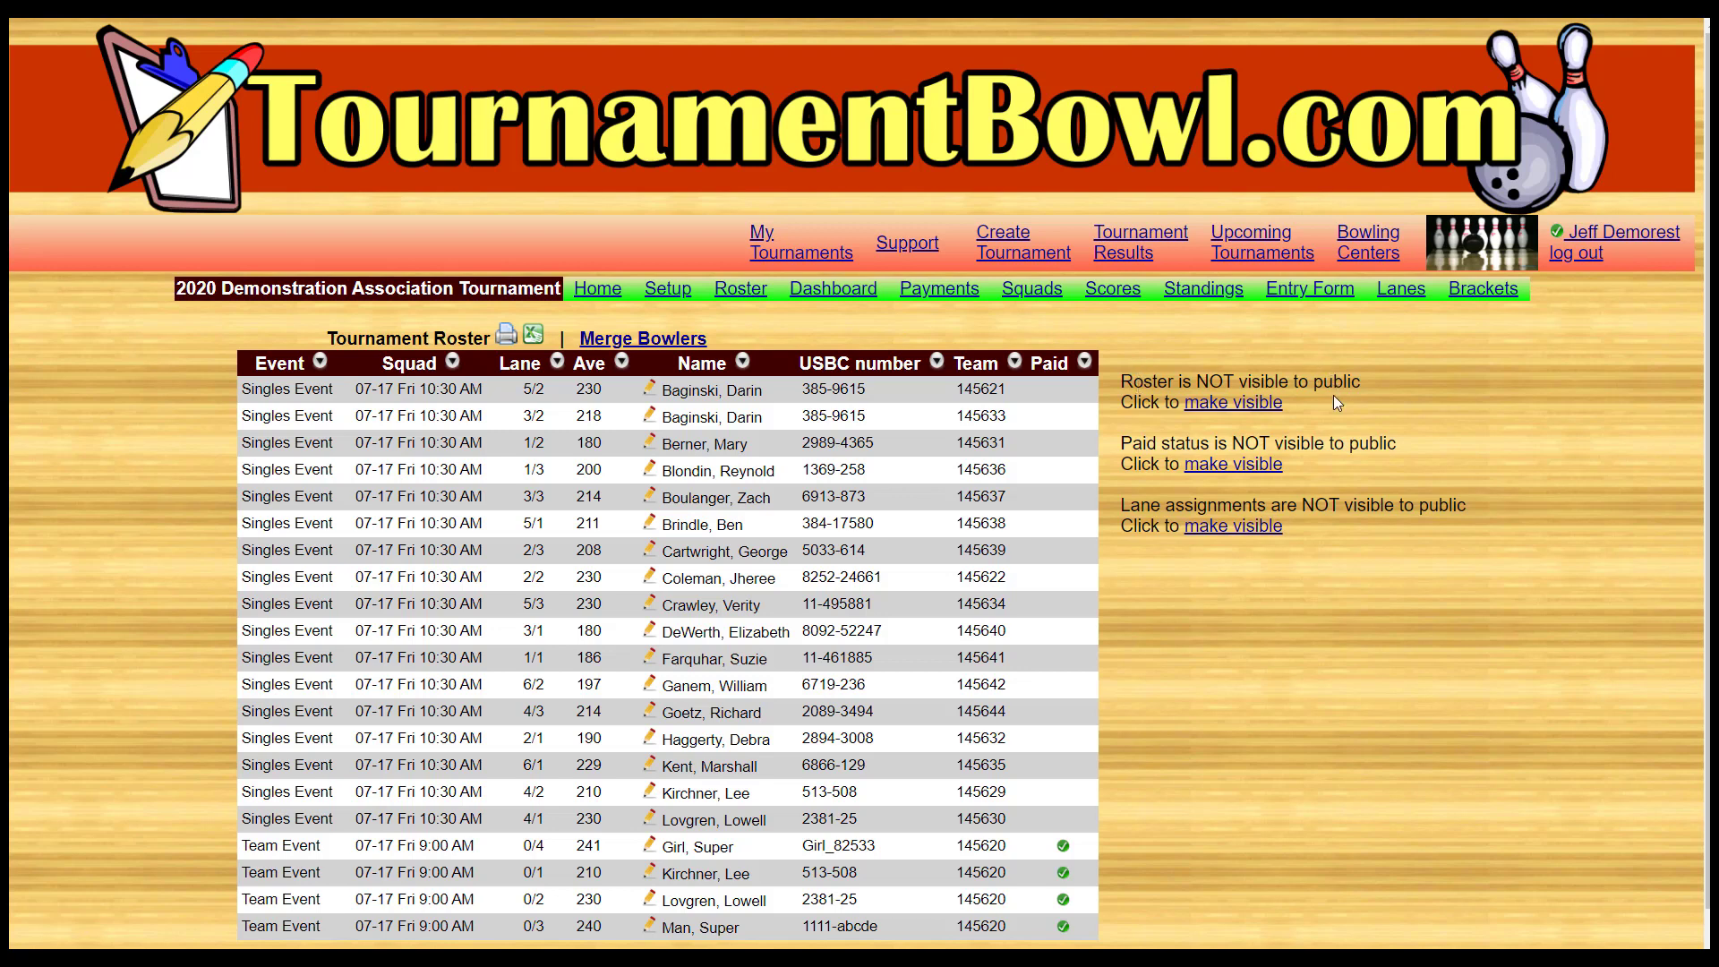
click(1267, 407)
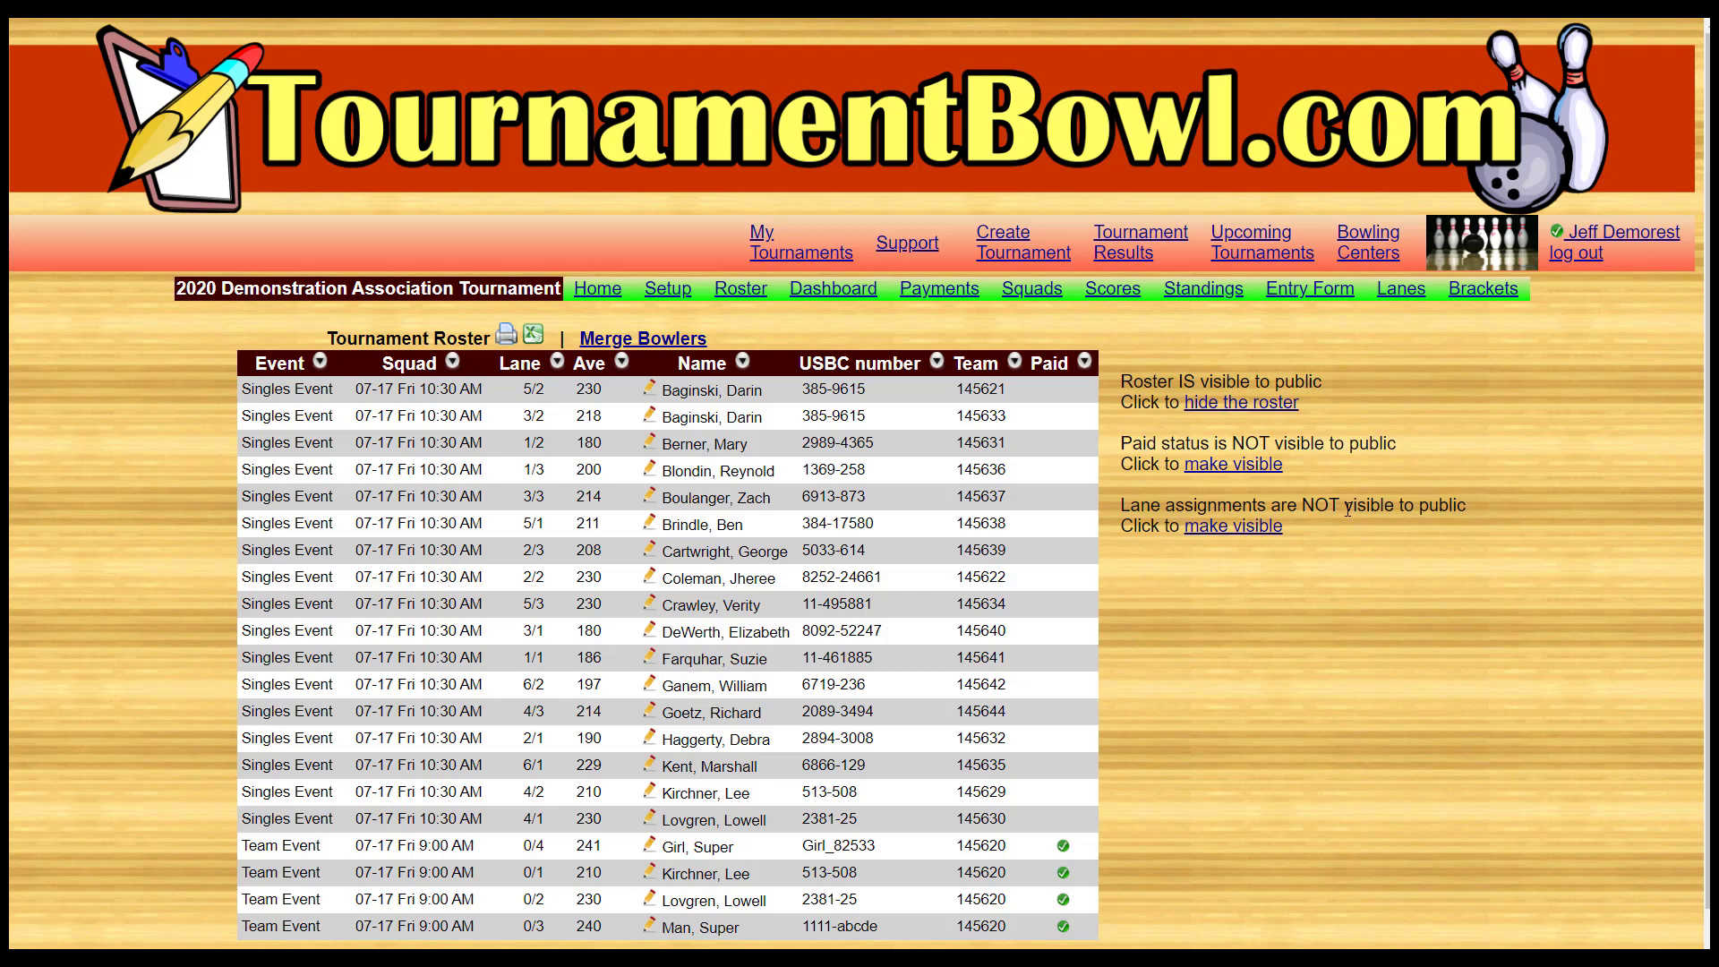
click(1279, 526)
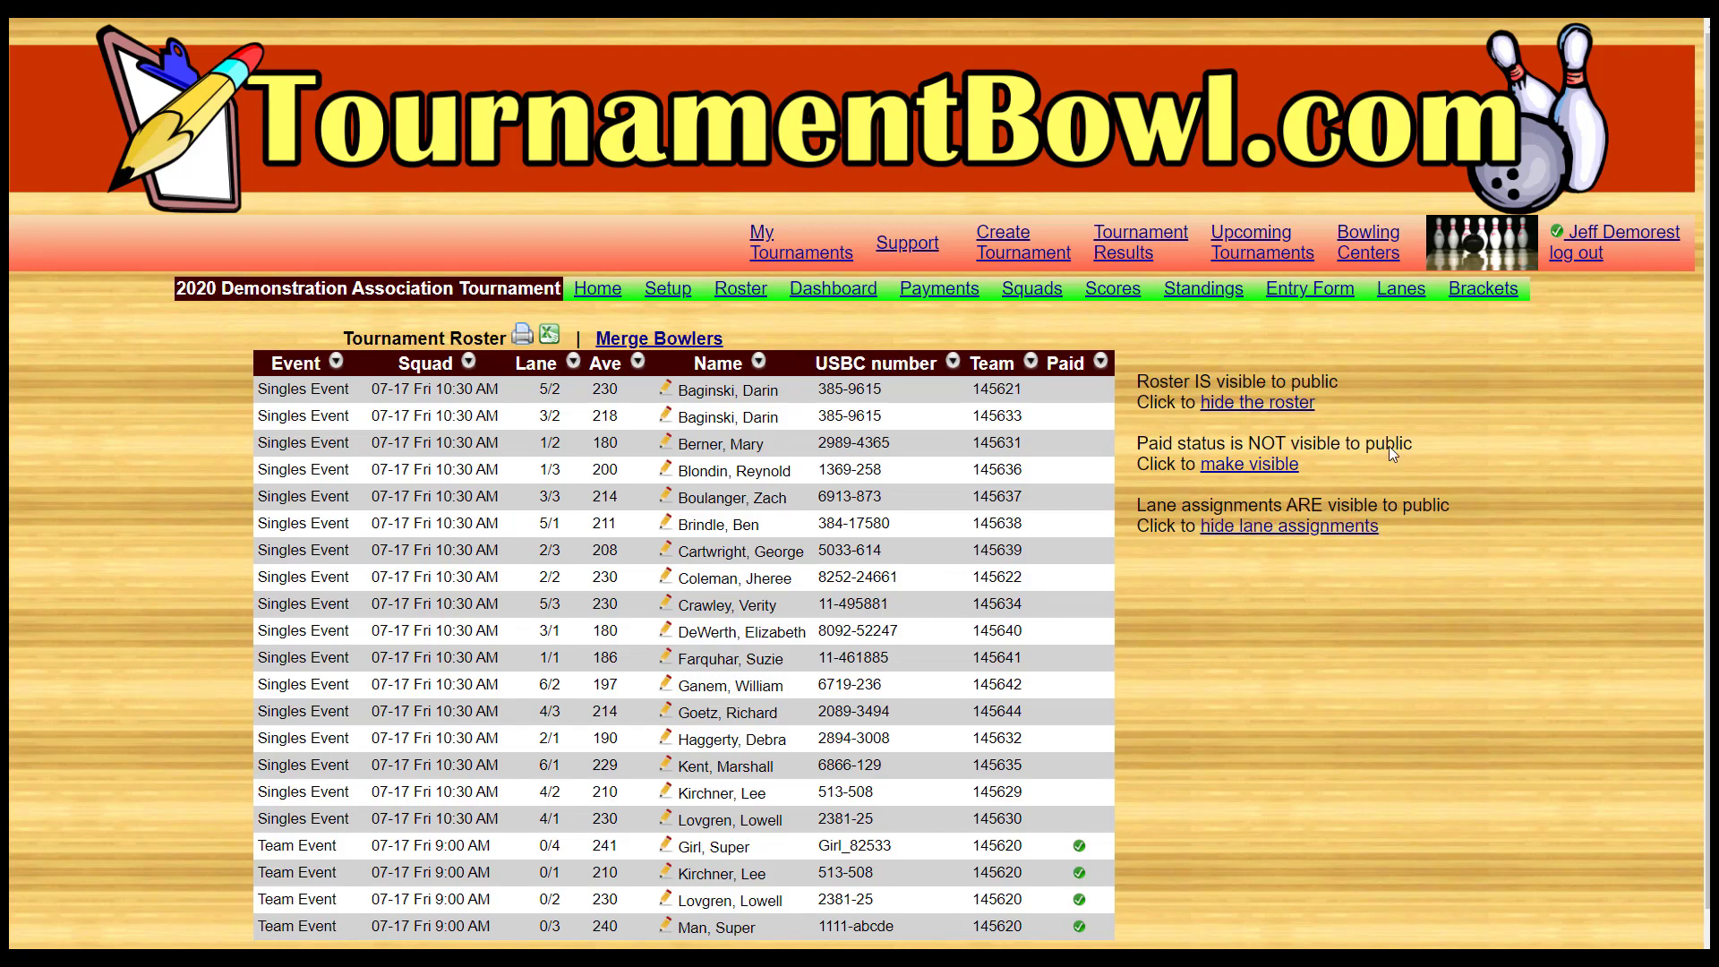
Step: Show the current lane assignments by lane for the Fri 07/17 10:30 AM squad
click(1402, 289)
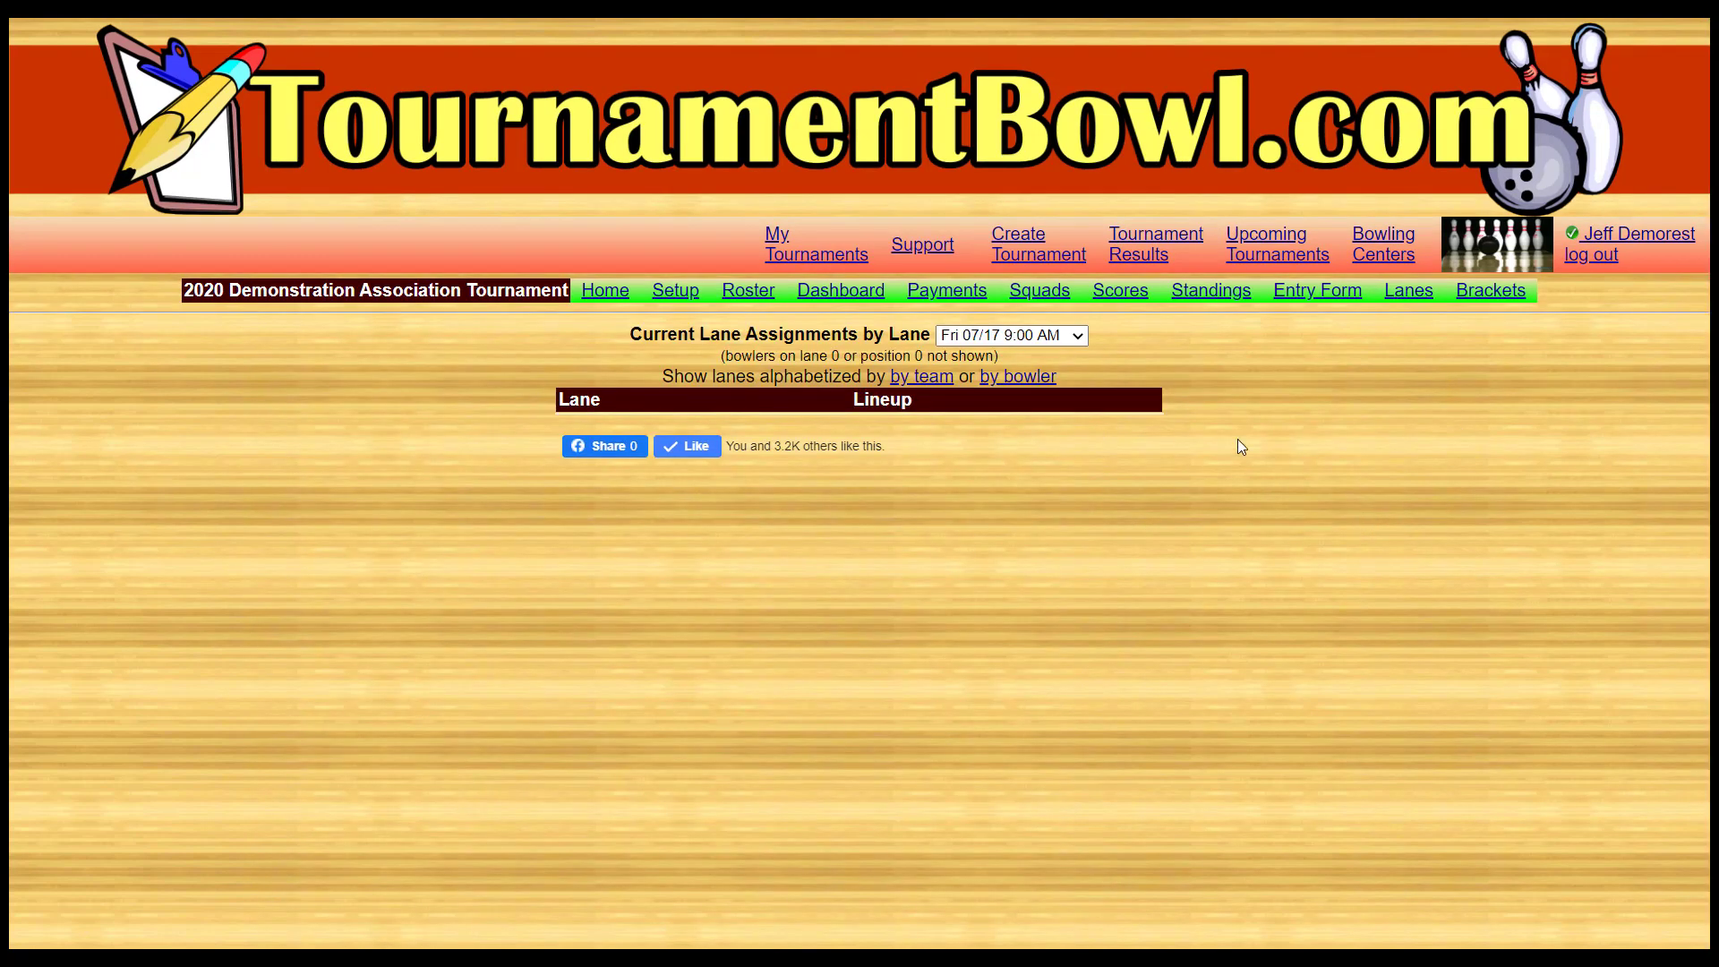
click(1080, 334)
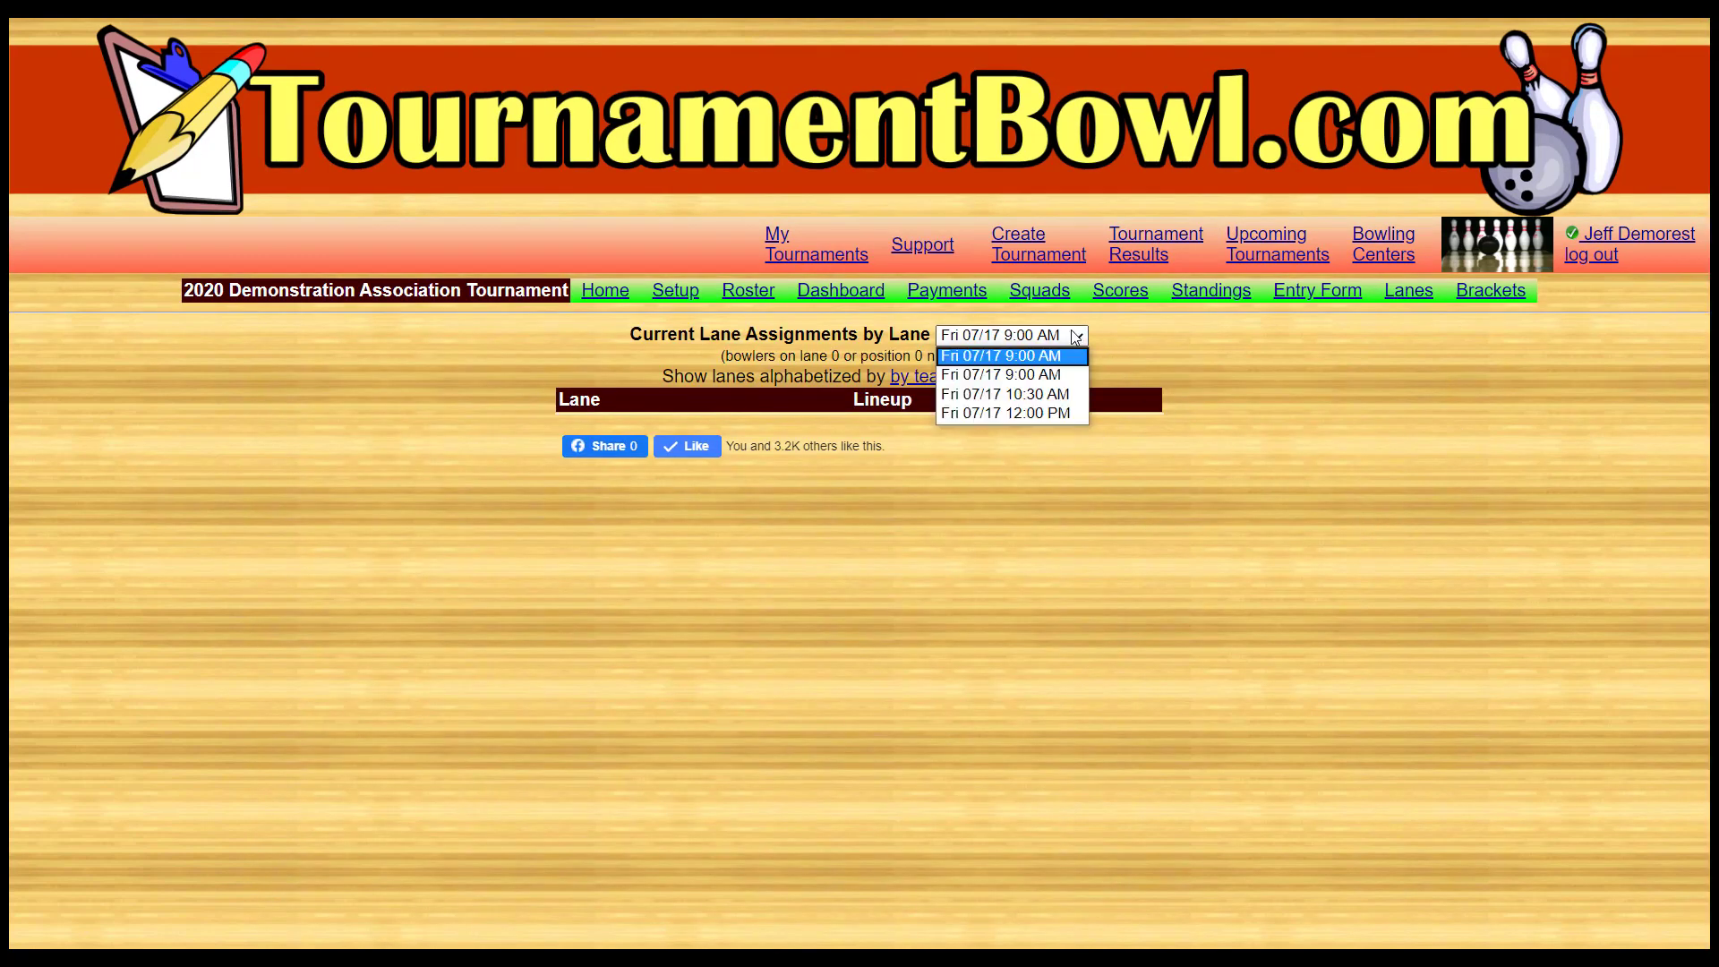
click(1054, 394)
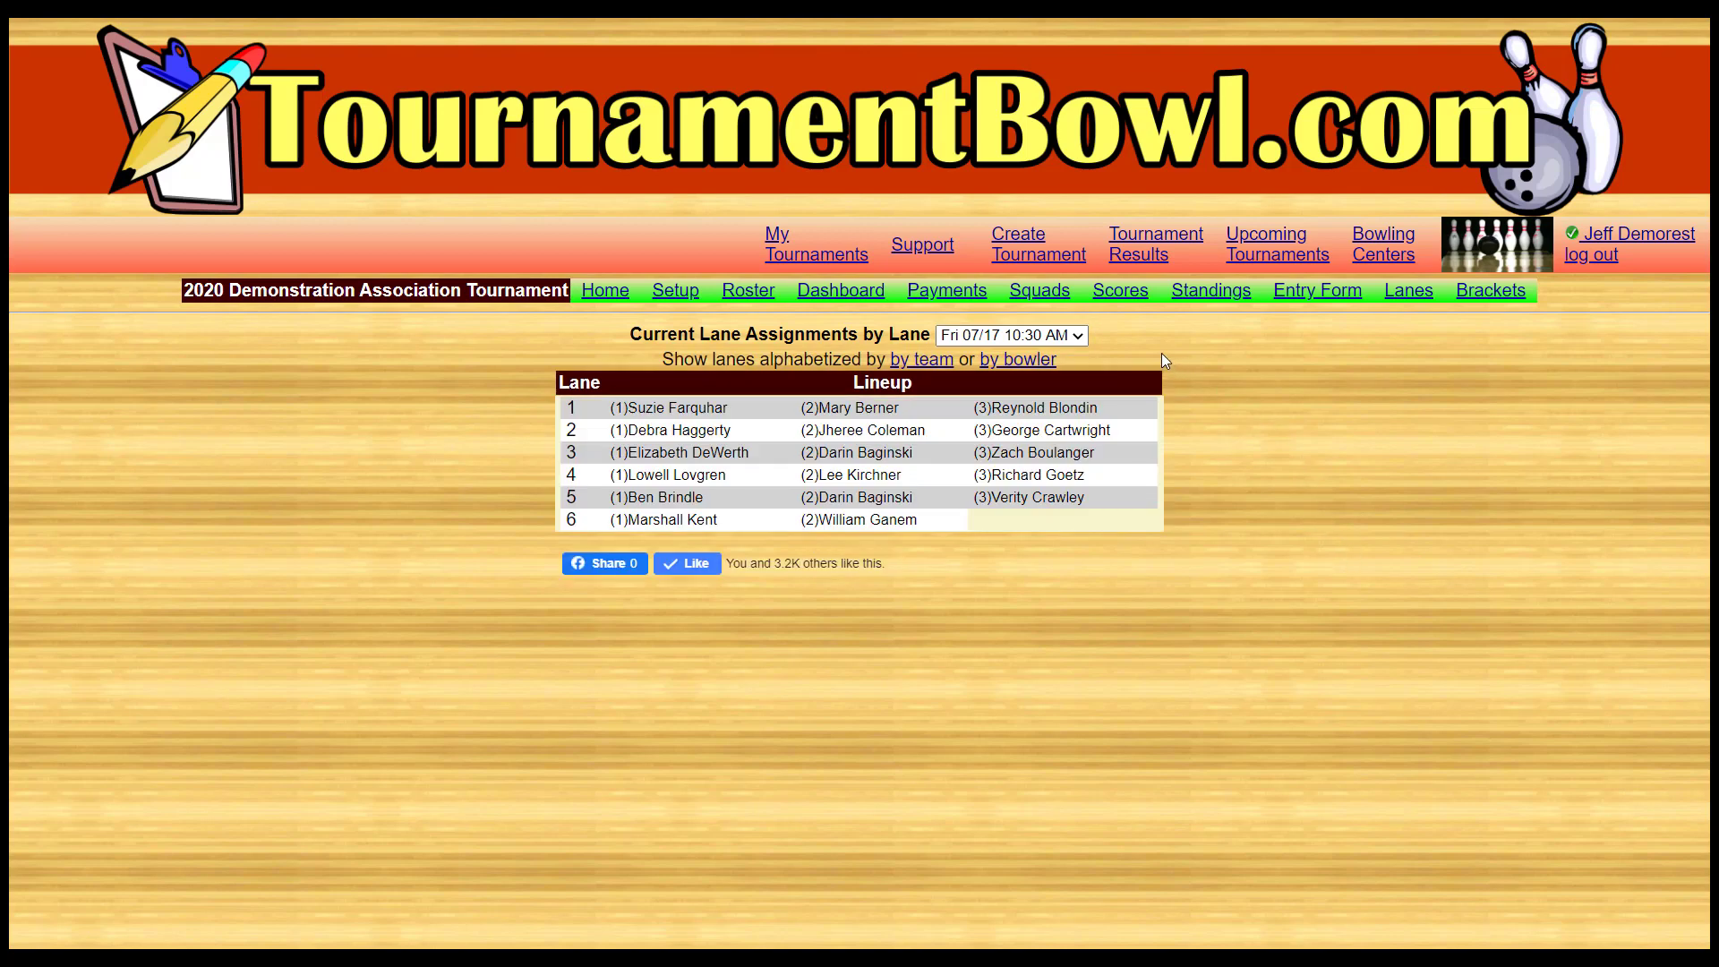
Step: Review the lane assignment tools by bowler and by team for the 10:30 AM squad
click(1048, 291)
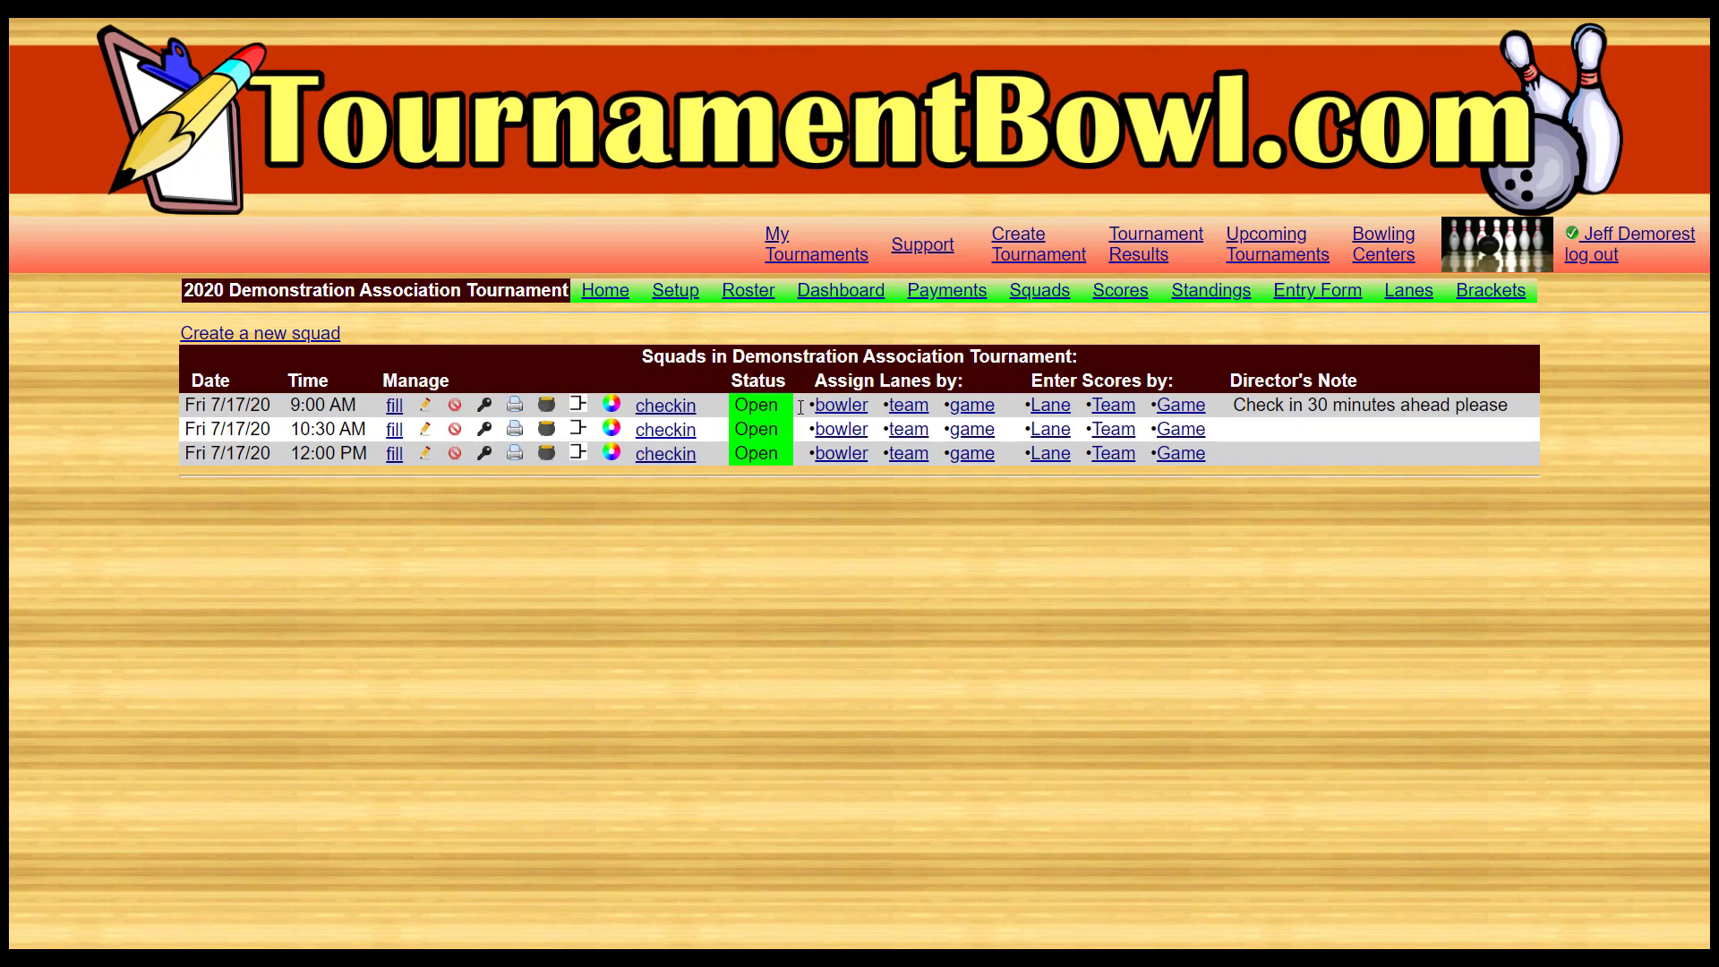
click(841, 431)
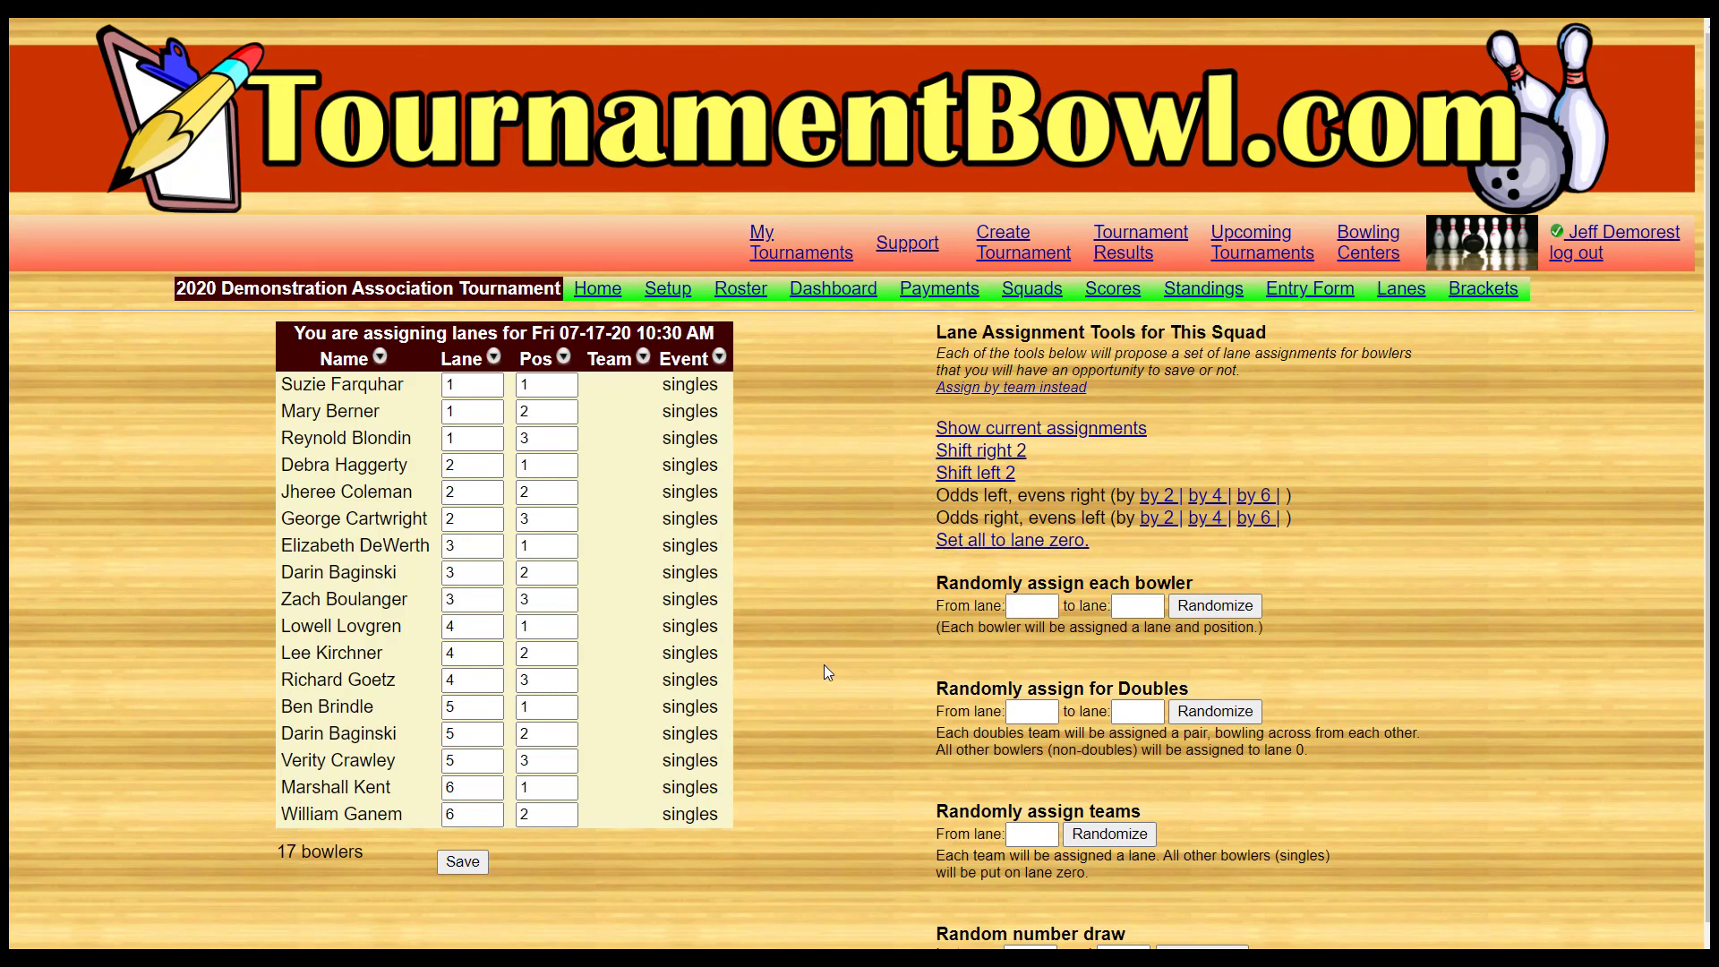
scroll(828, 672, down, 1)
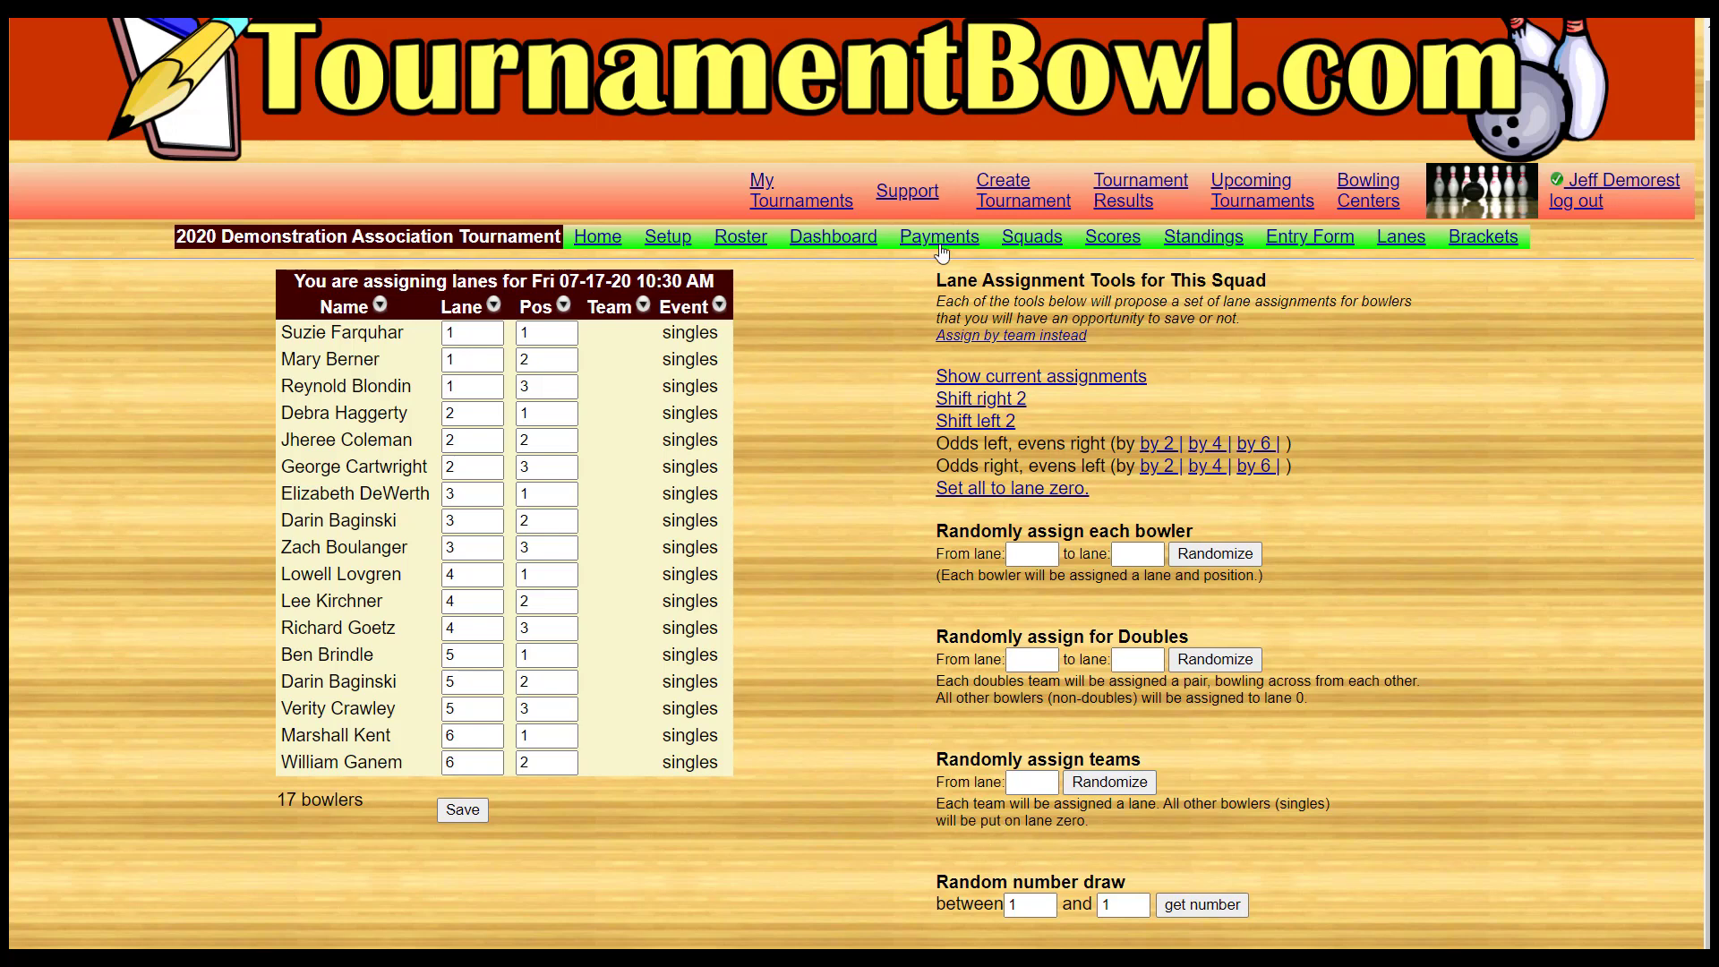
click(1023, 238)
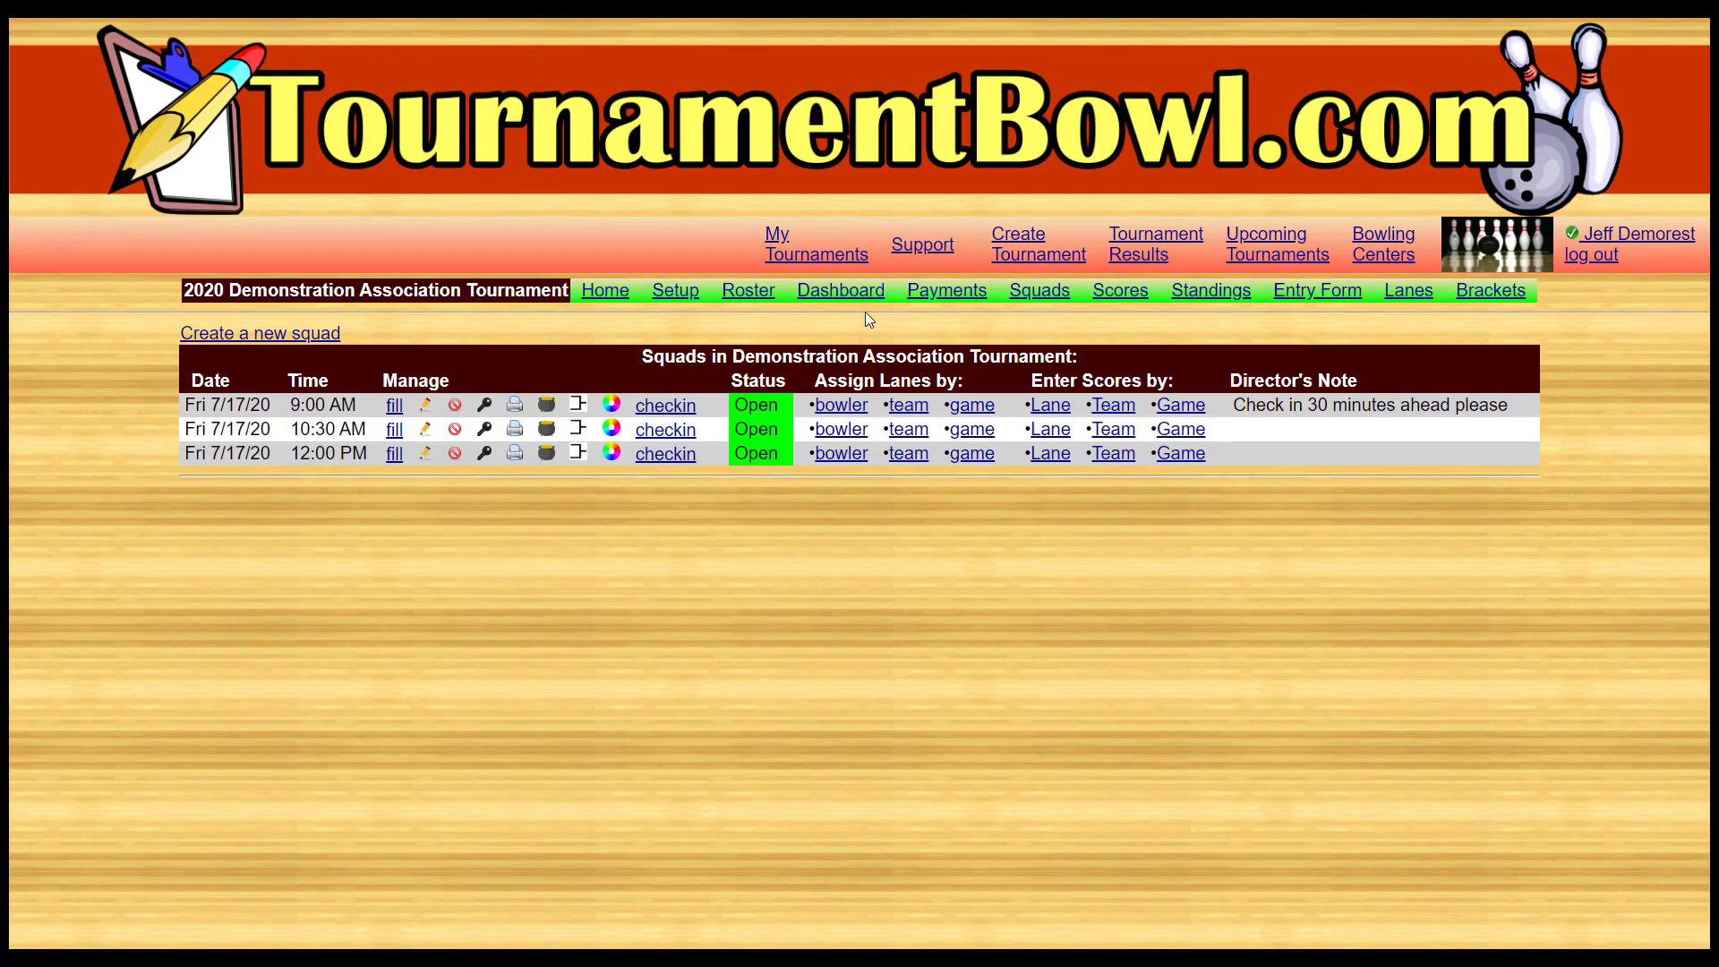
click(907, 431)
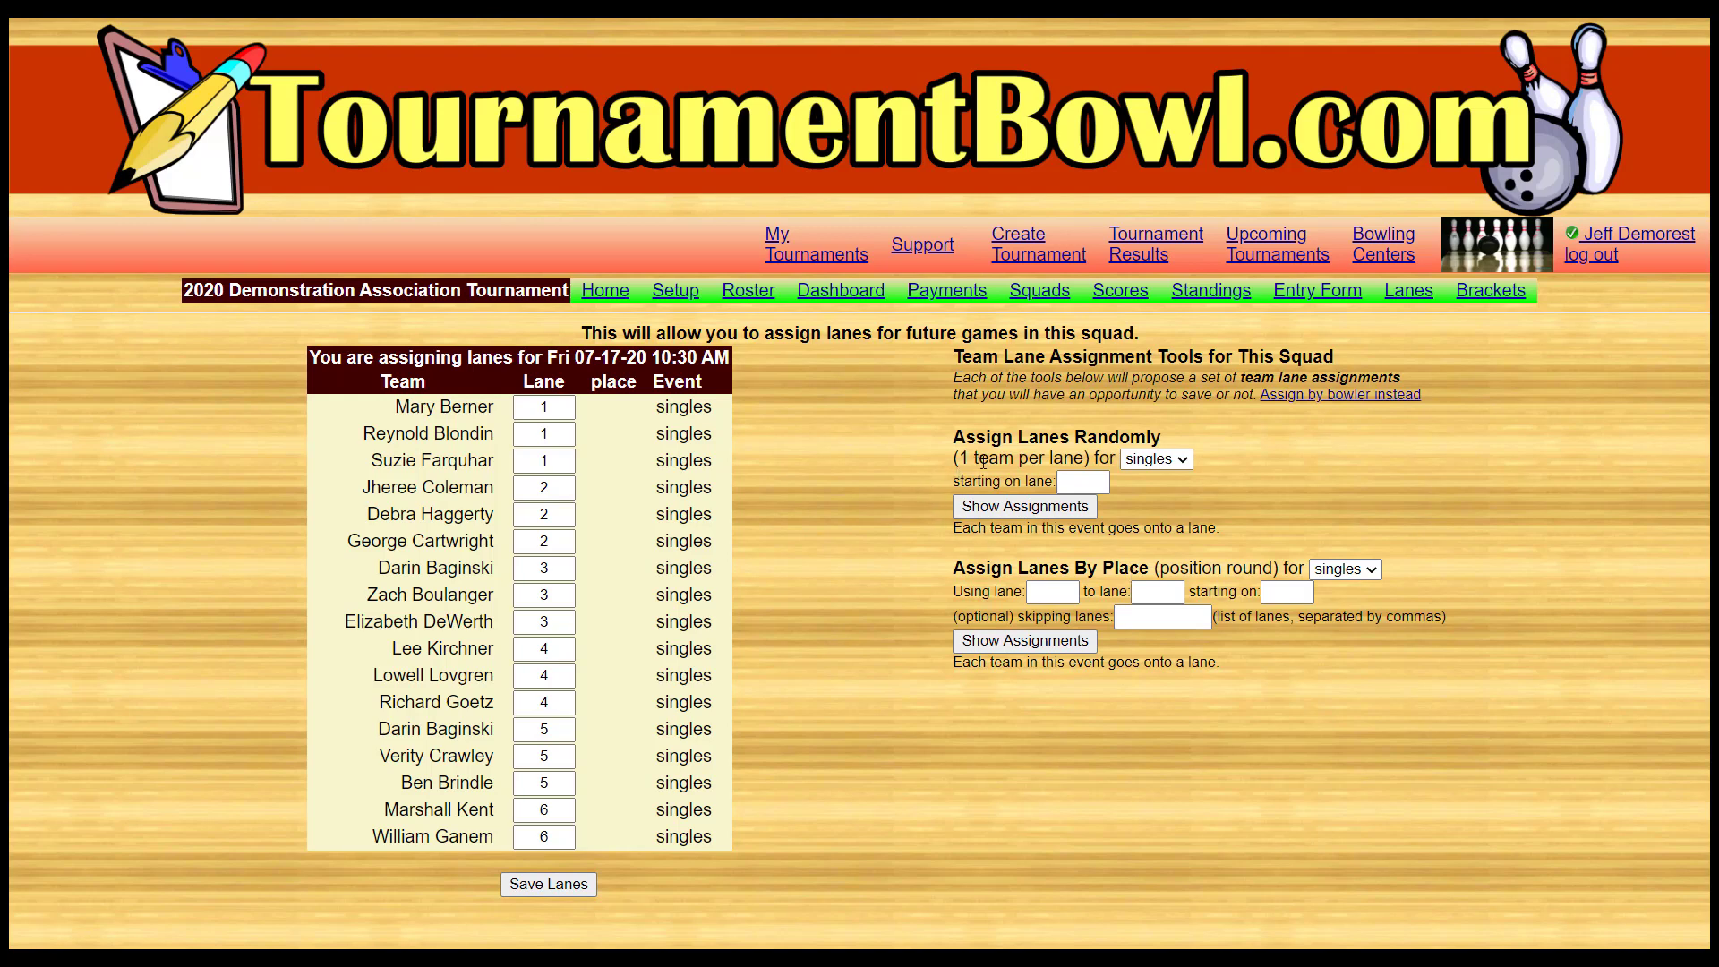
Step: Assign the 10:30 AM squad's game 1 lanes from the default assignments with a shift of 0 lanes, and save
click(1027, 305)
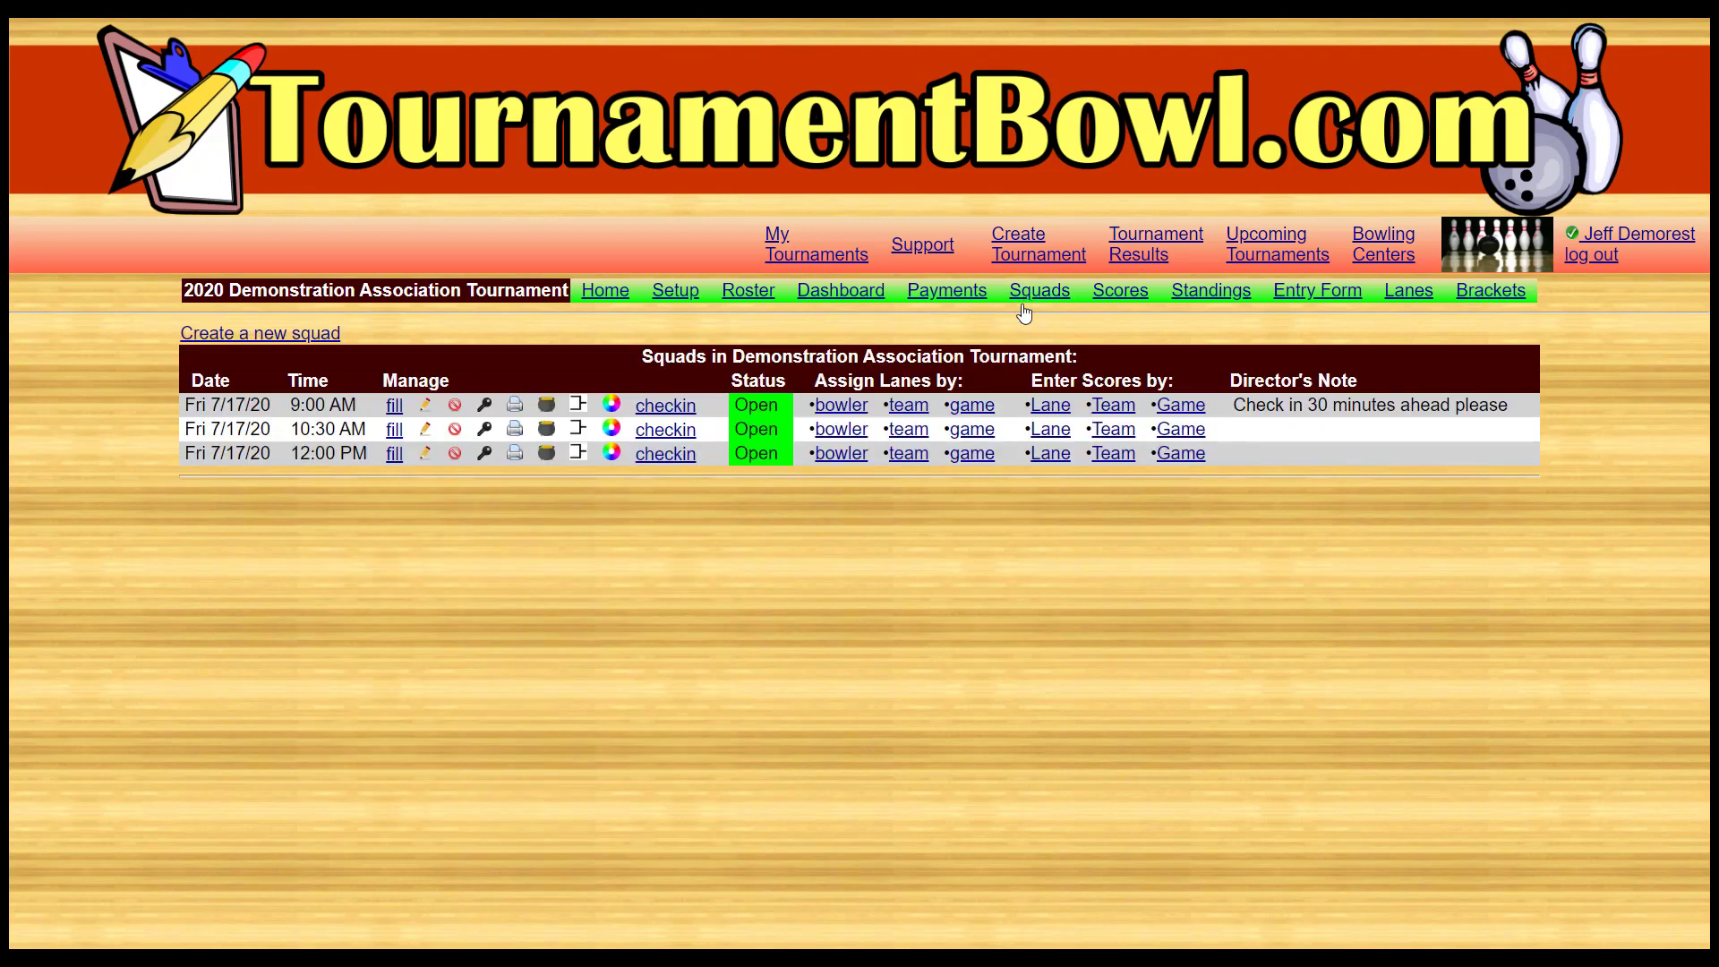
click(966, 430)
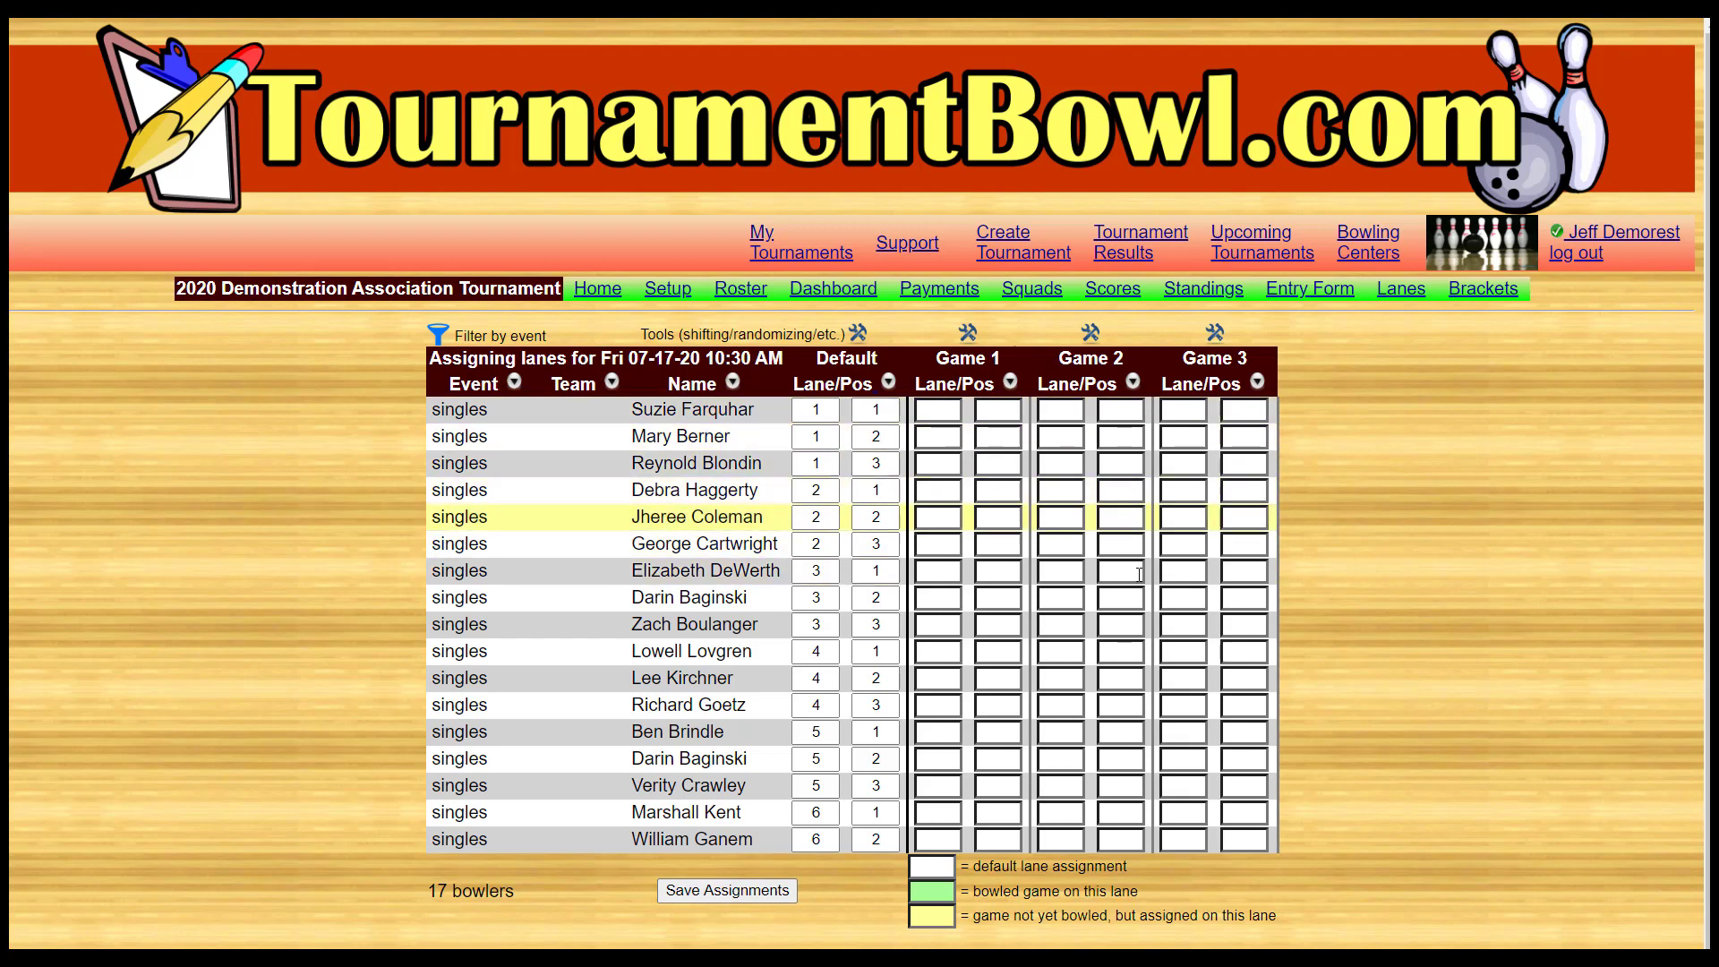
click(969, 333)
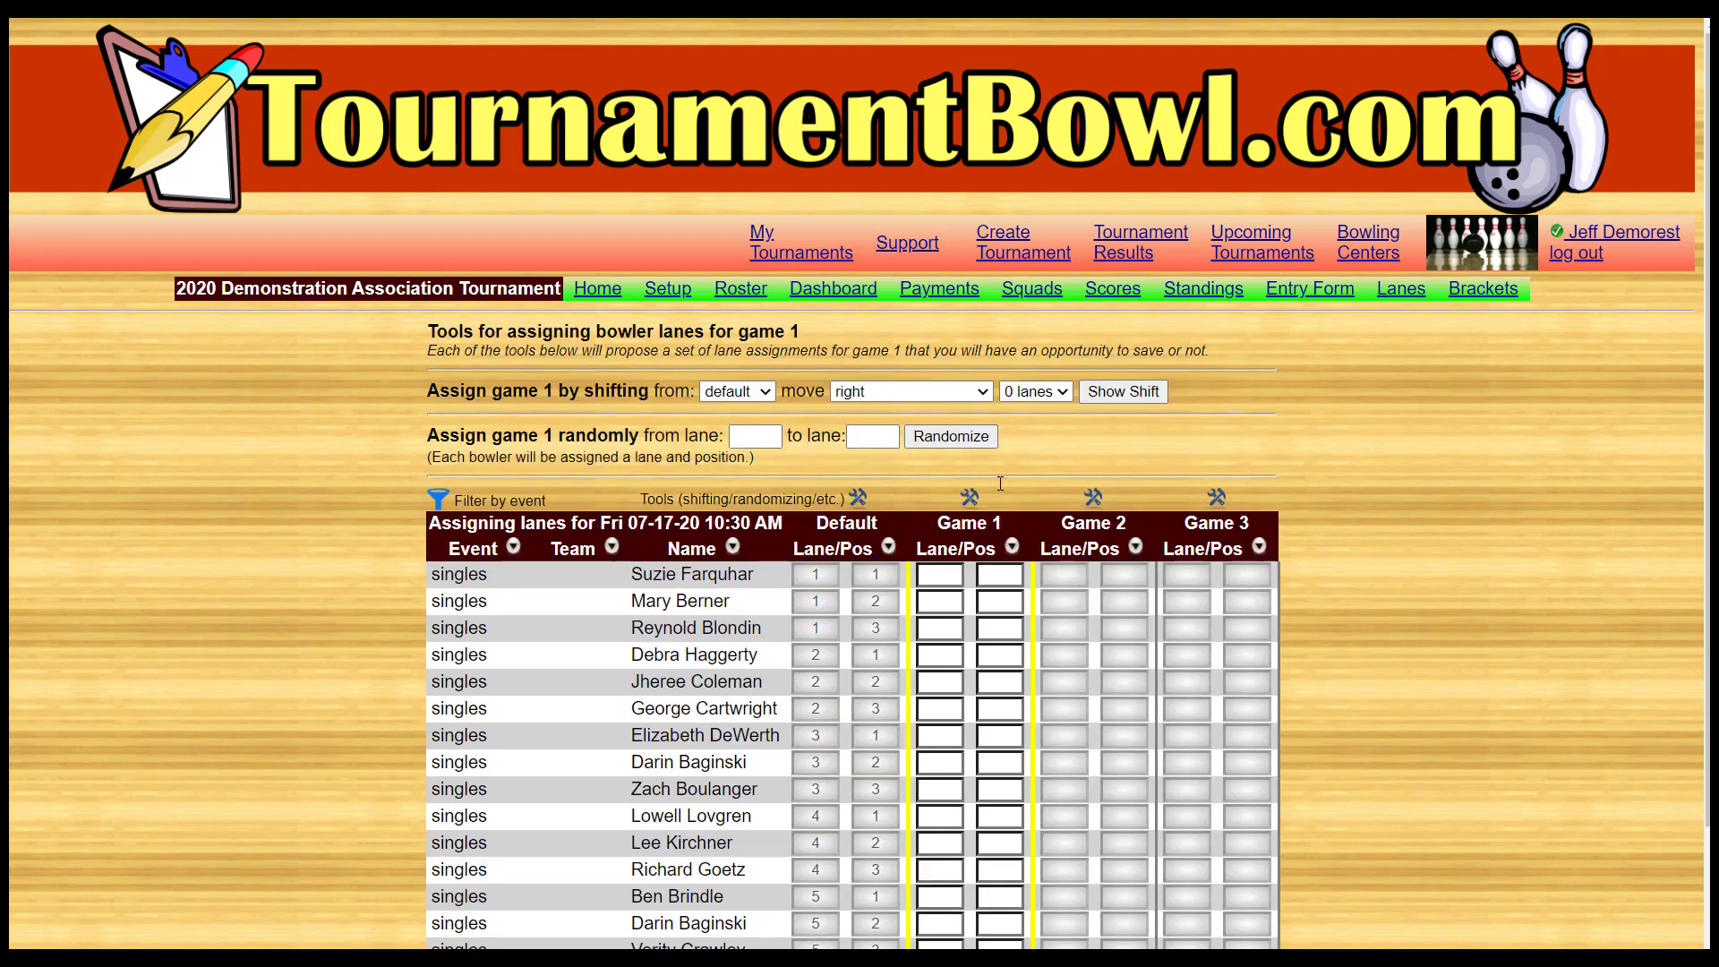
click(745, 394)
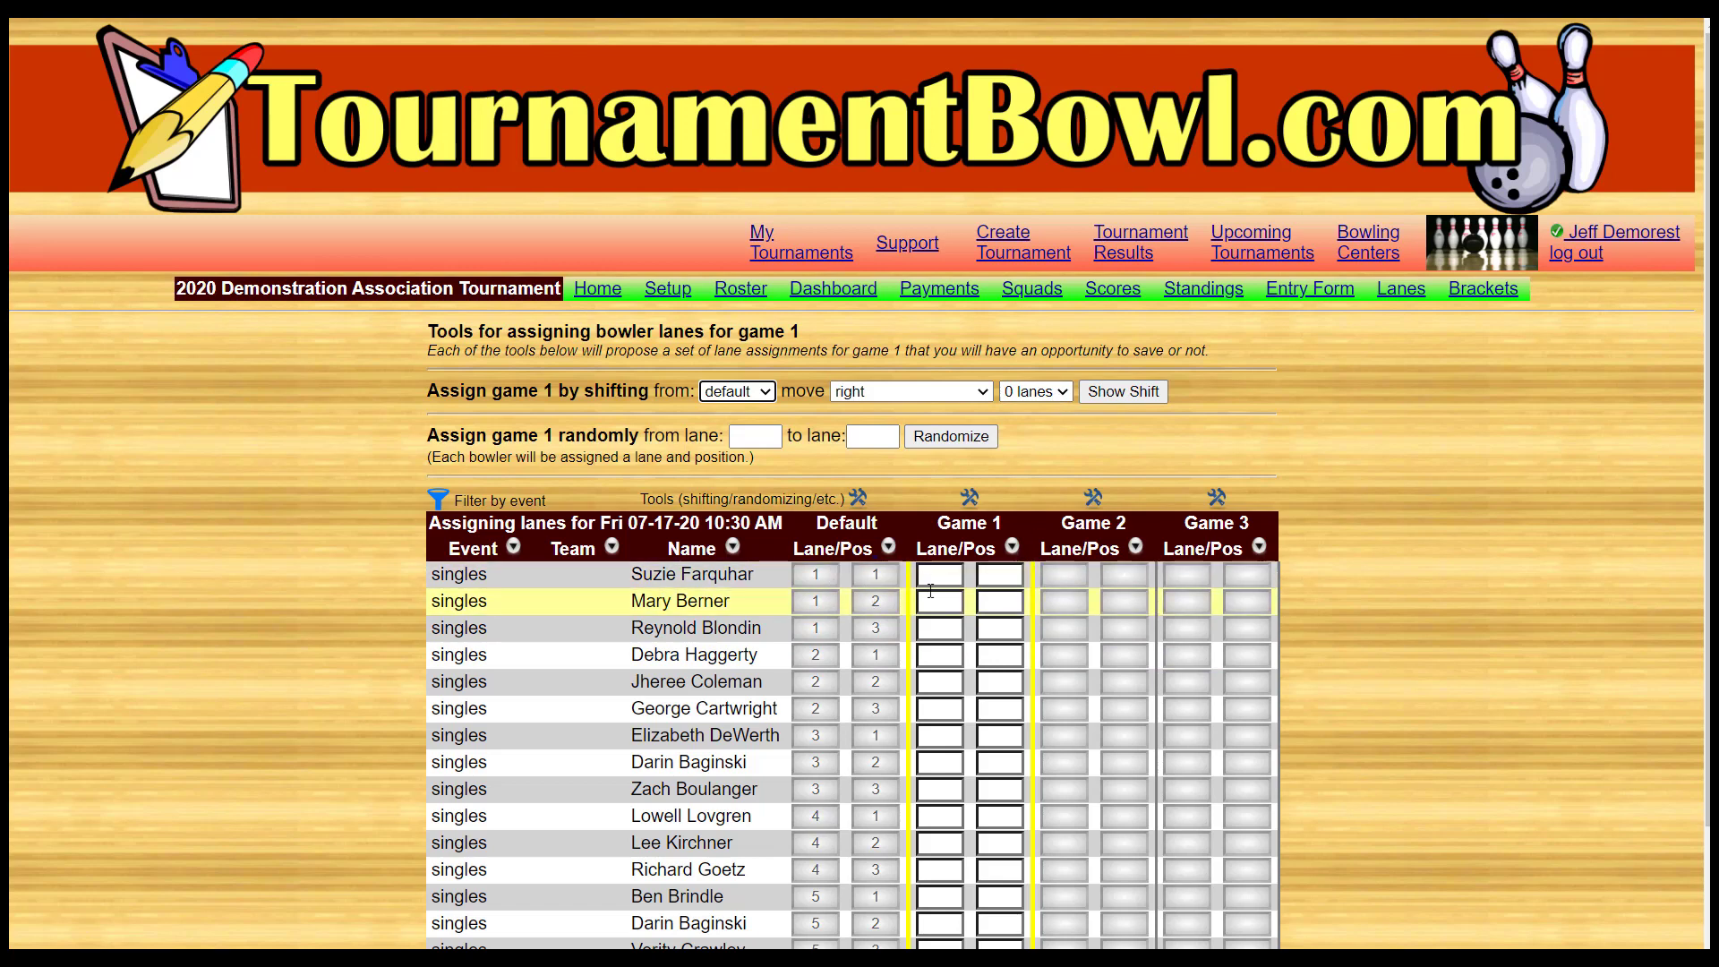
click(1109, 396)
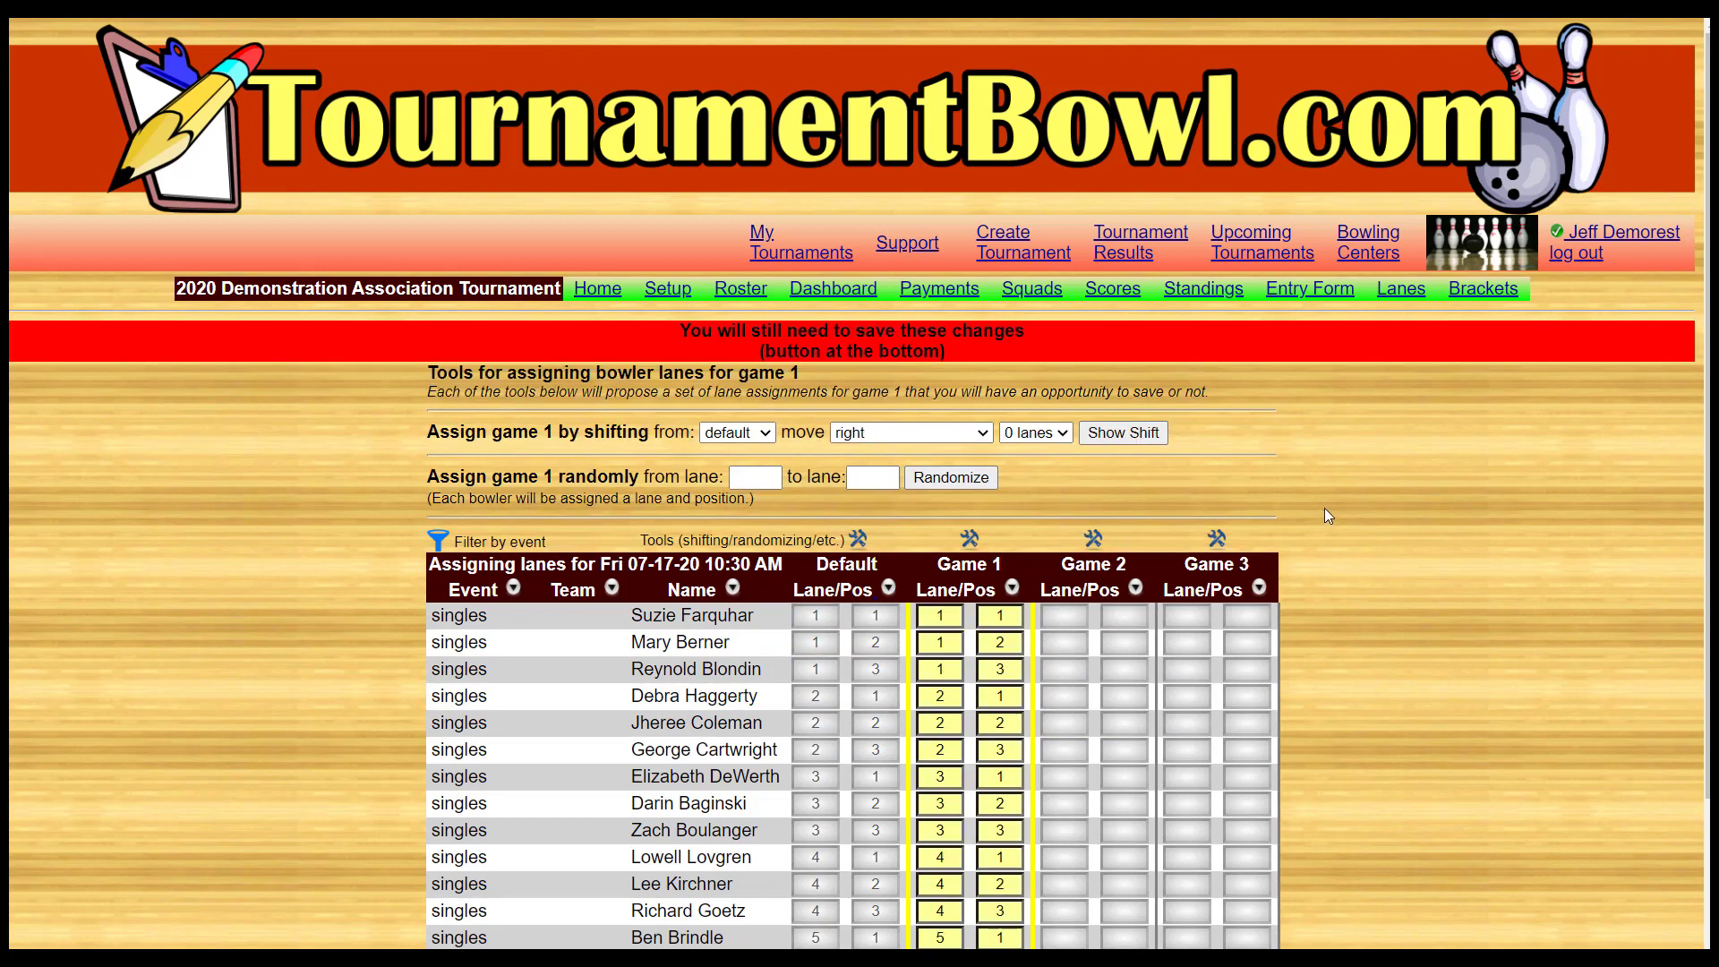
scroll(1362, 596, down, 3)
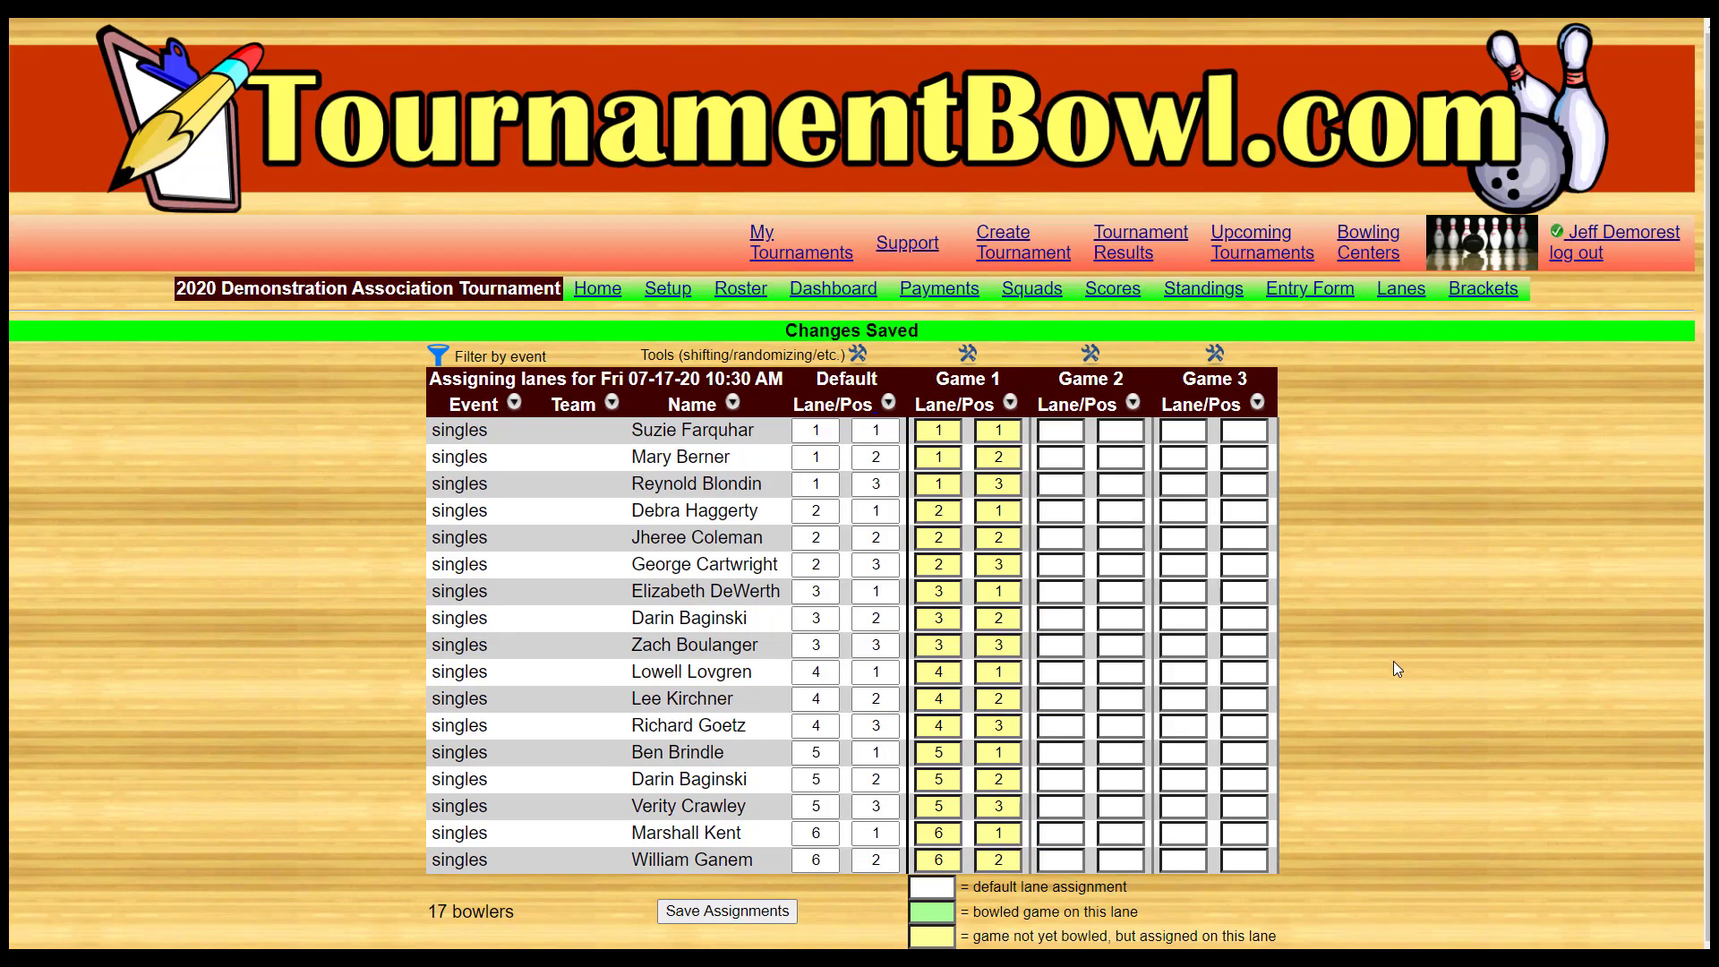
Step: Assign game 2 by shifting every bowler from the game 1 lanes 2 lanes right, and save the assignments
click(1090, 354)
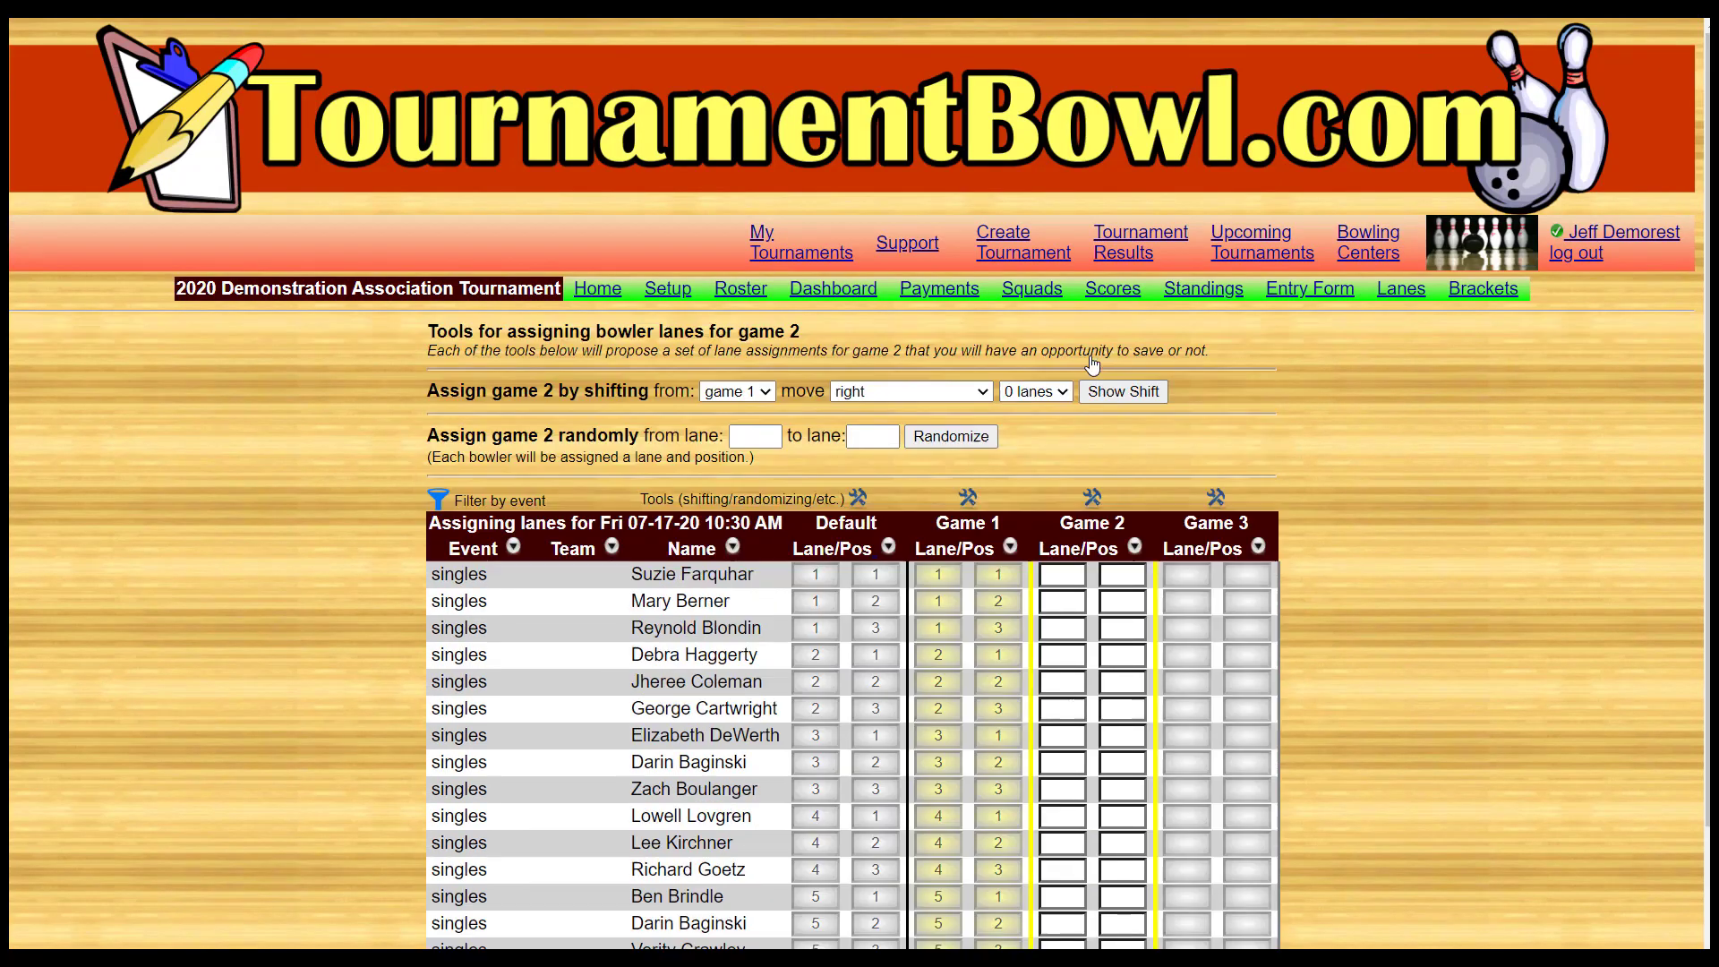
click(737, 392)
click(750, 459)
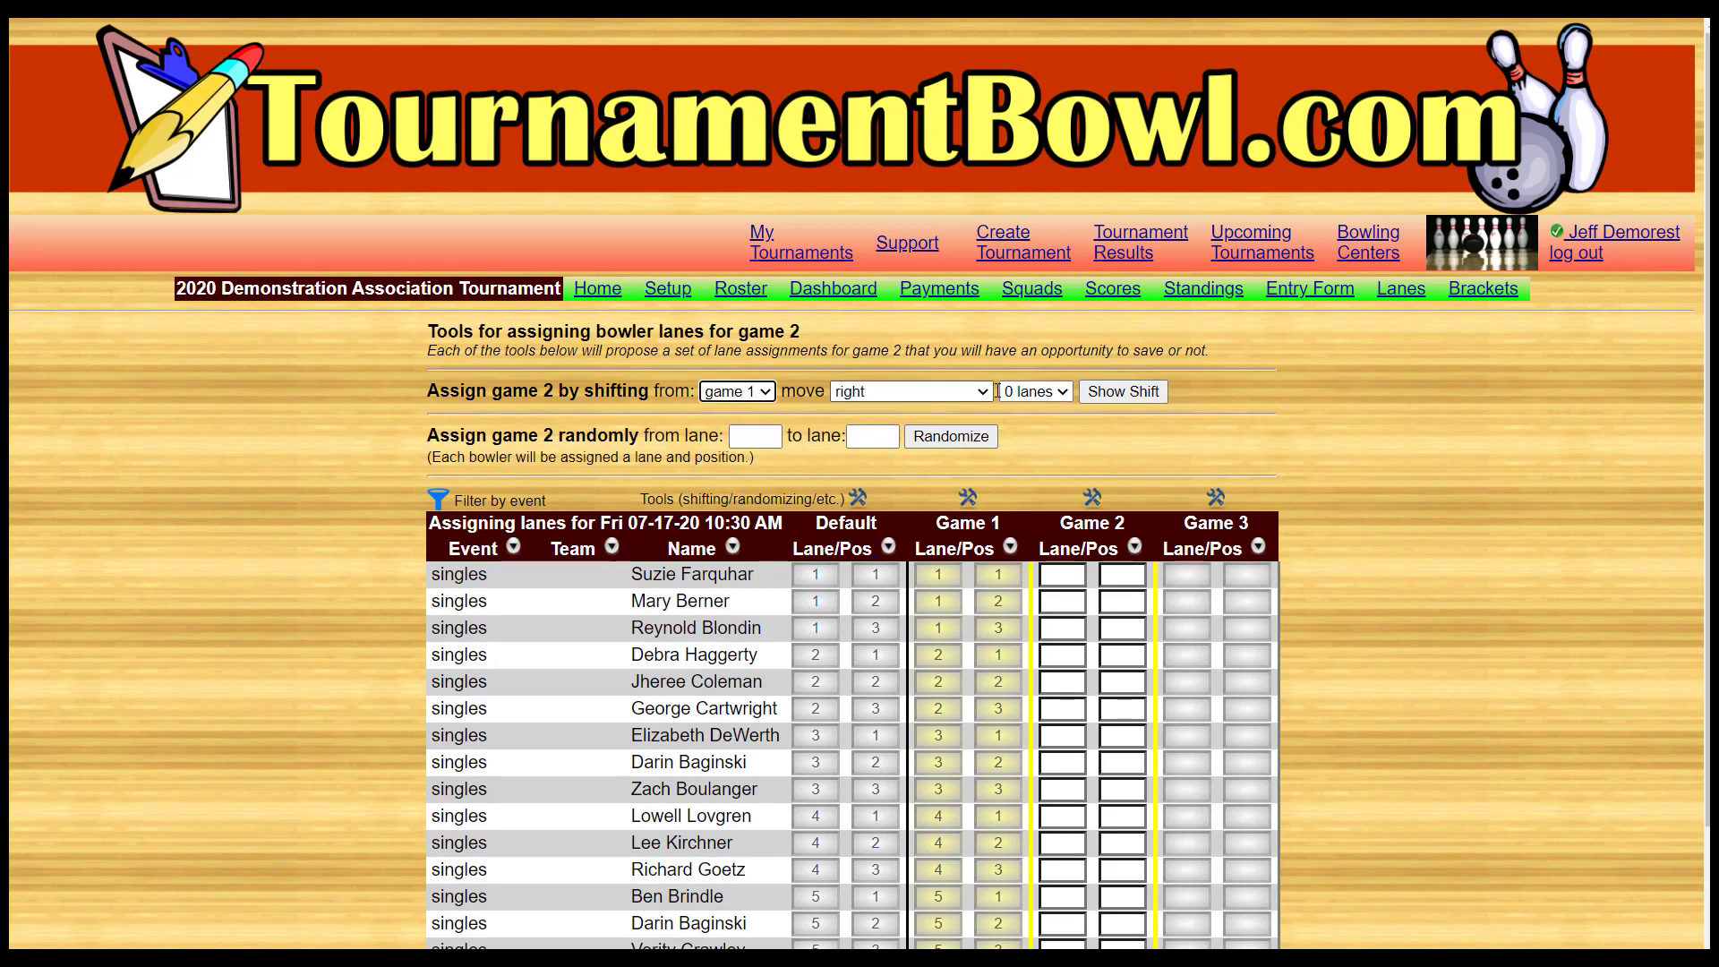
click(1058, 392)
click(1050, 450)
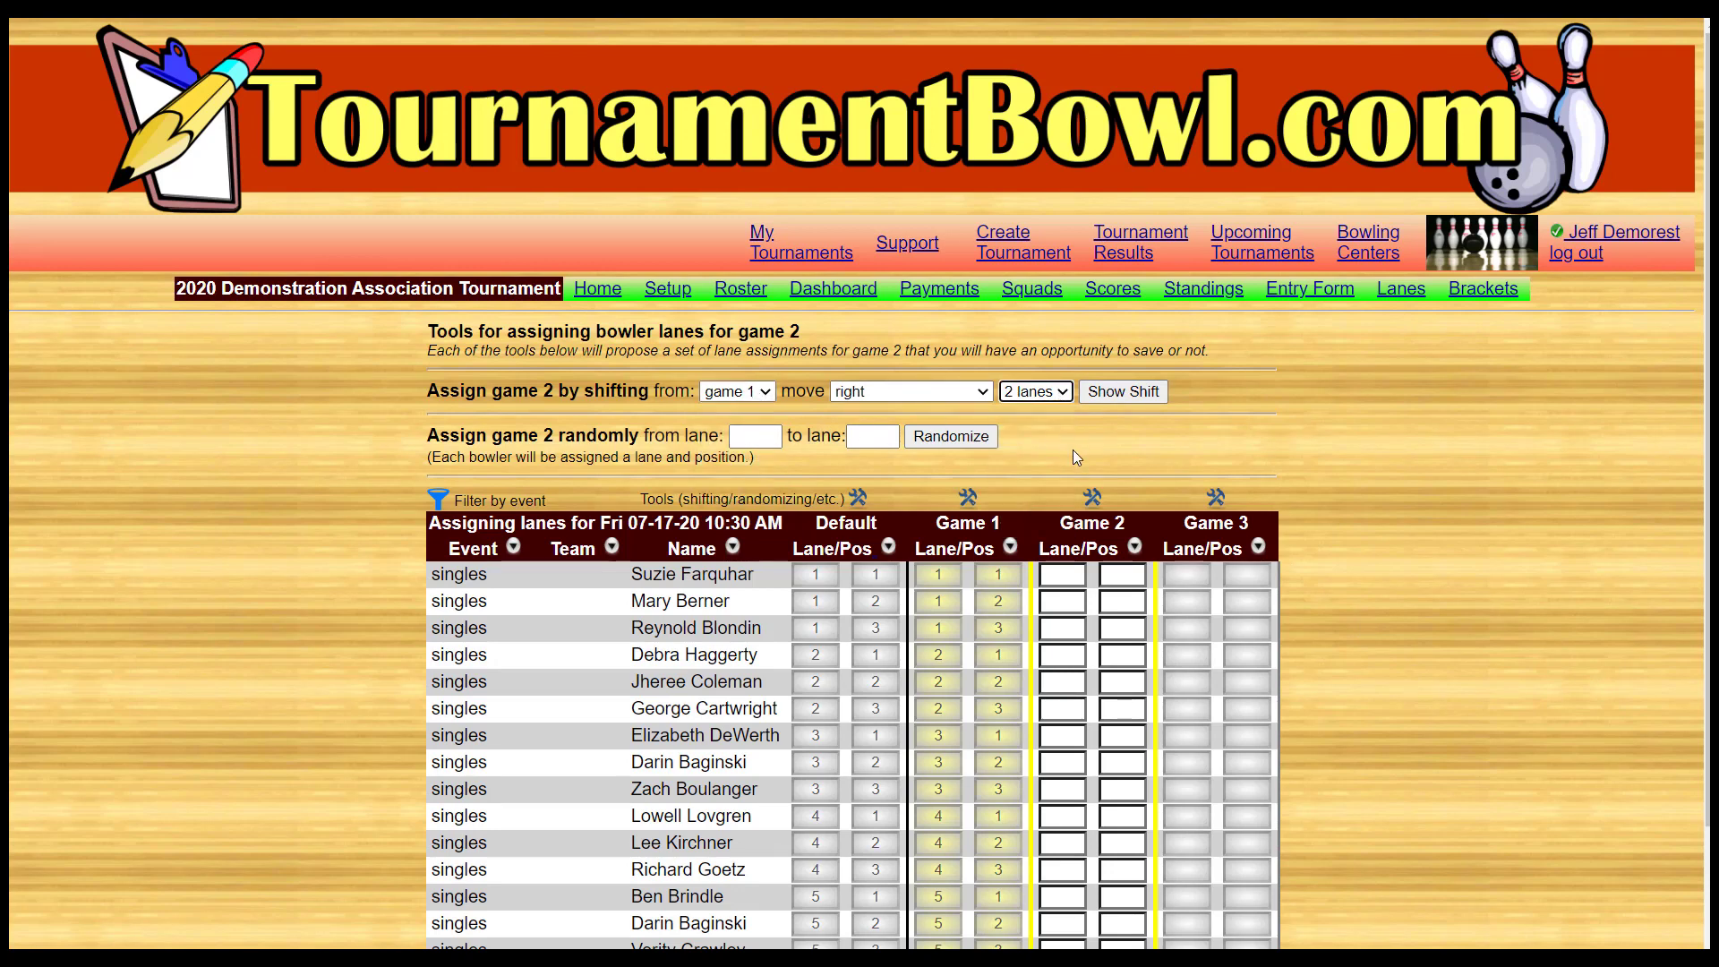
click(1119, 392)
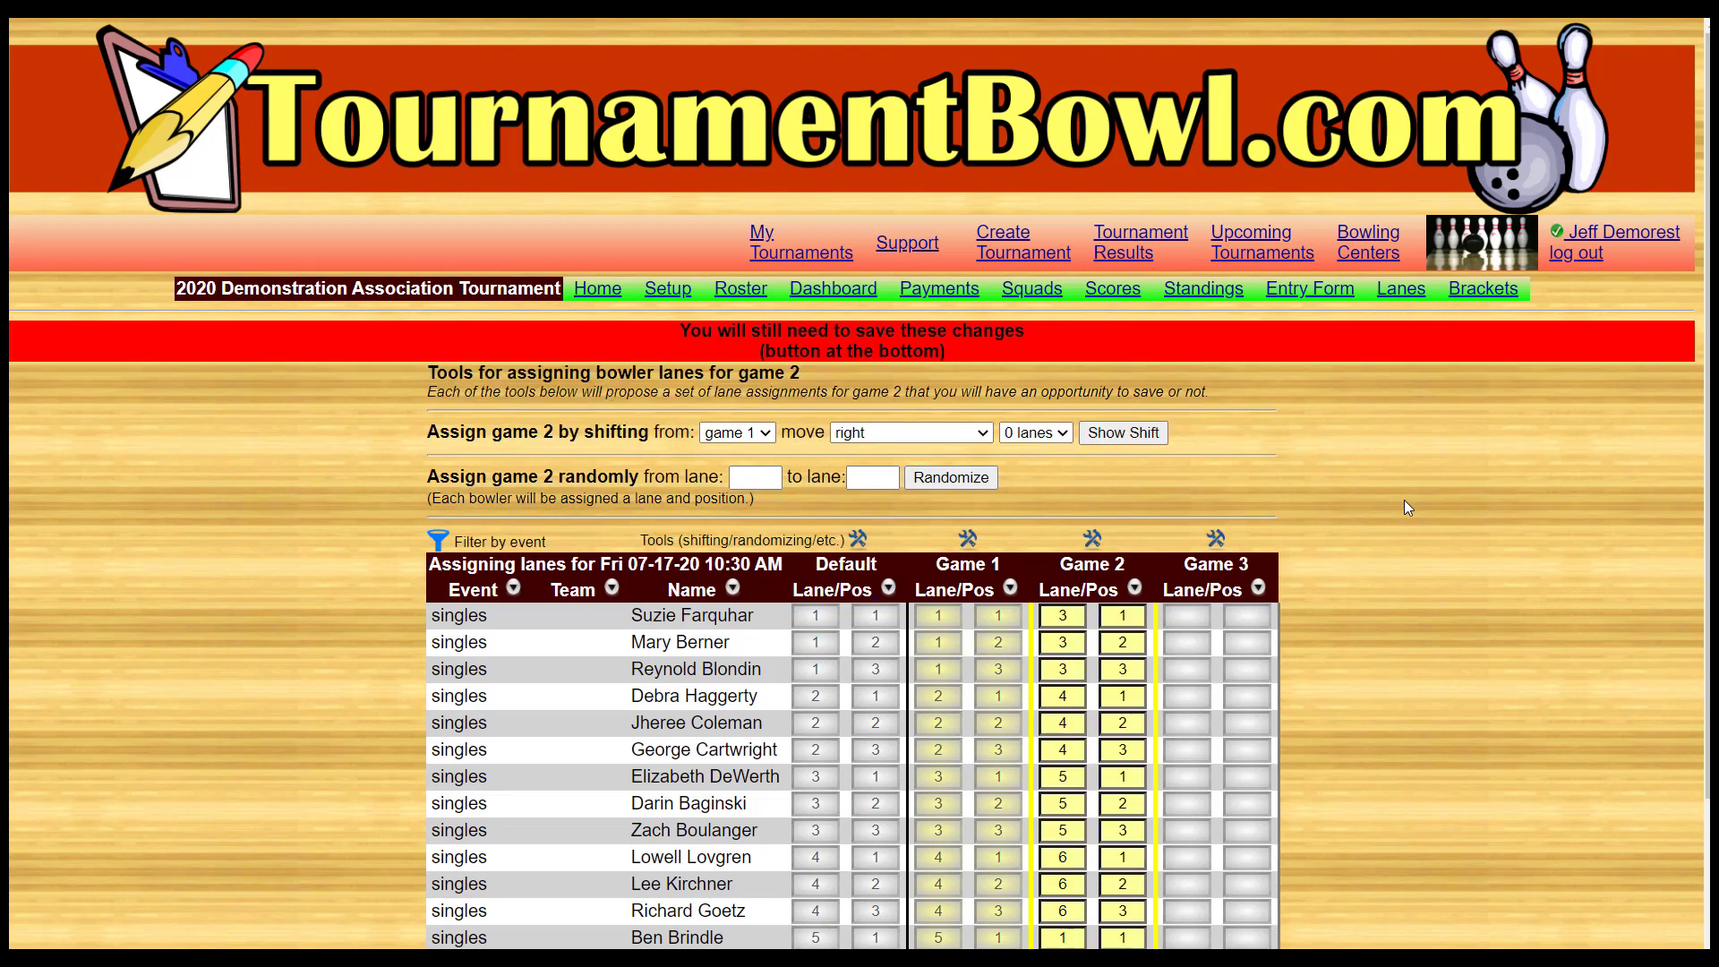
scroll(1427, 540, down, 2)
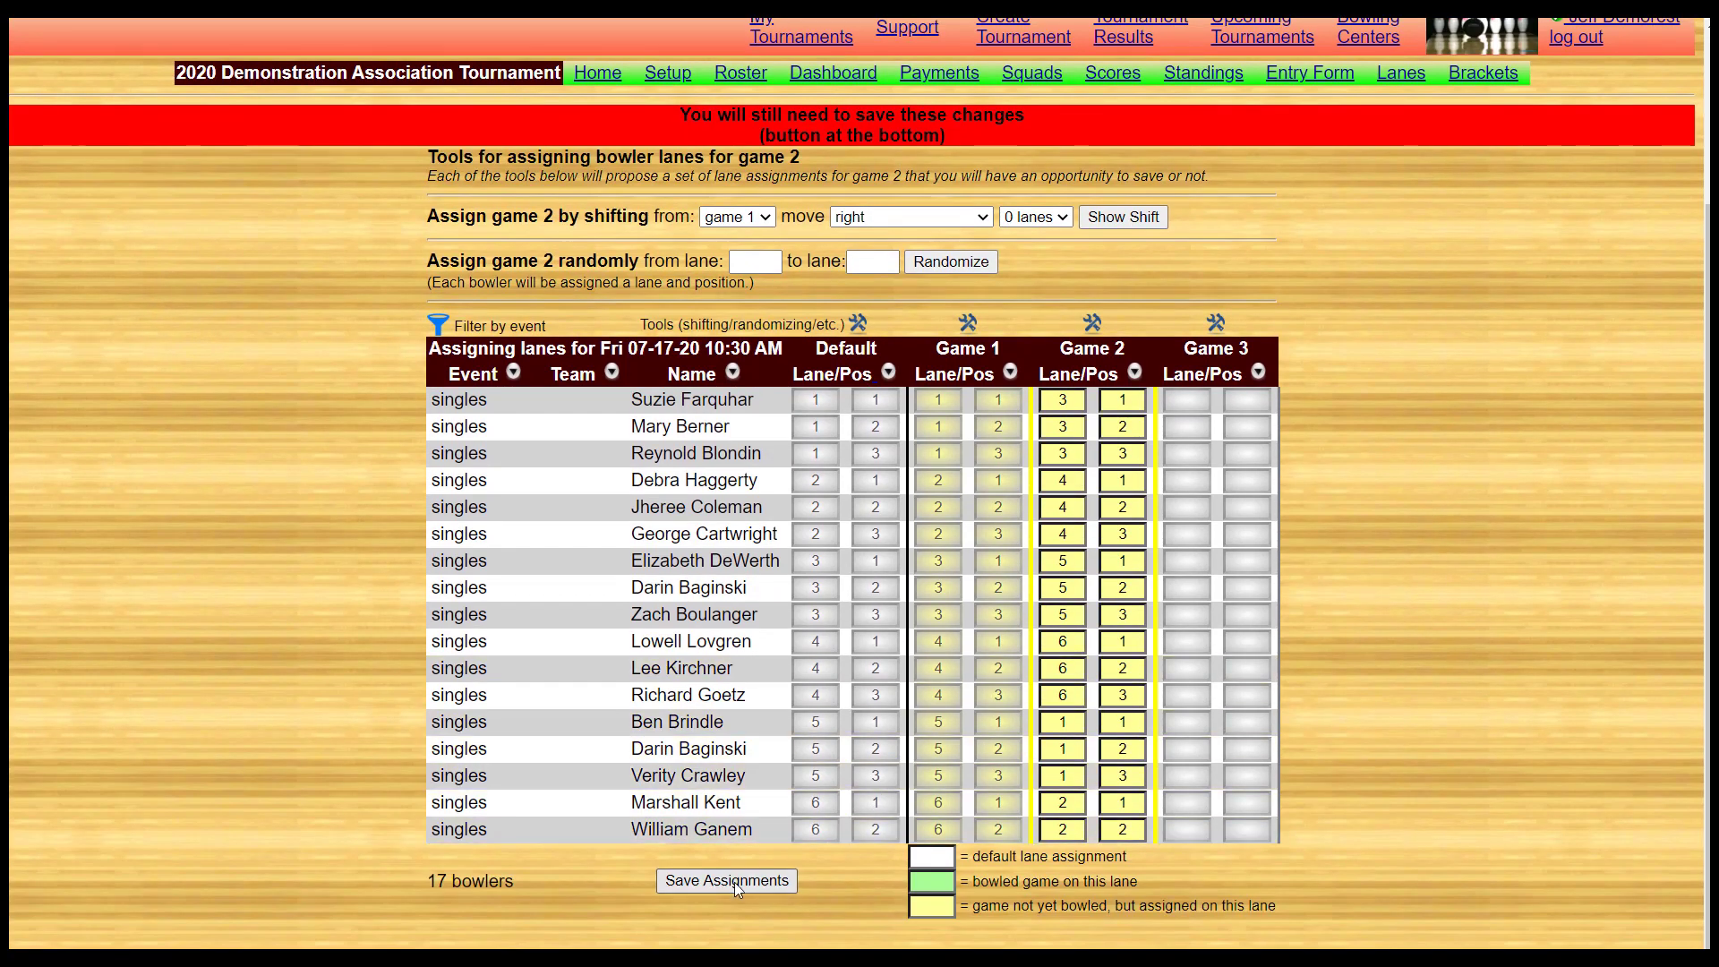
click(734, 883)
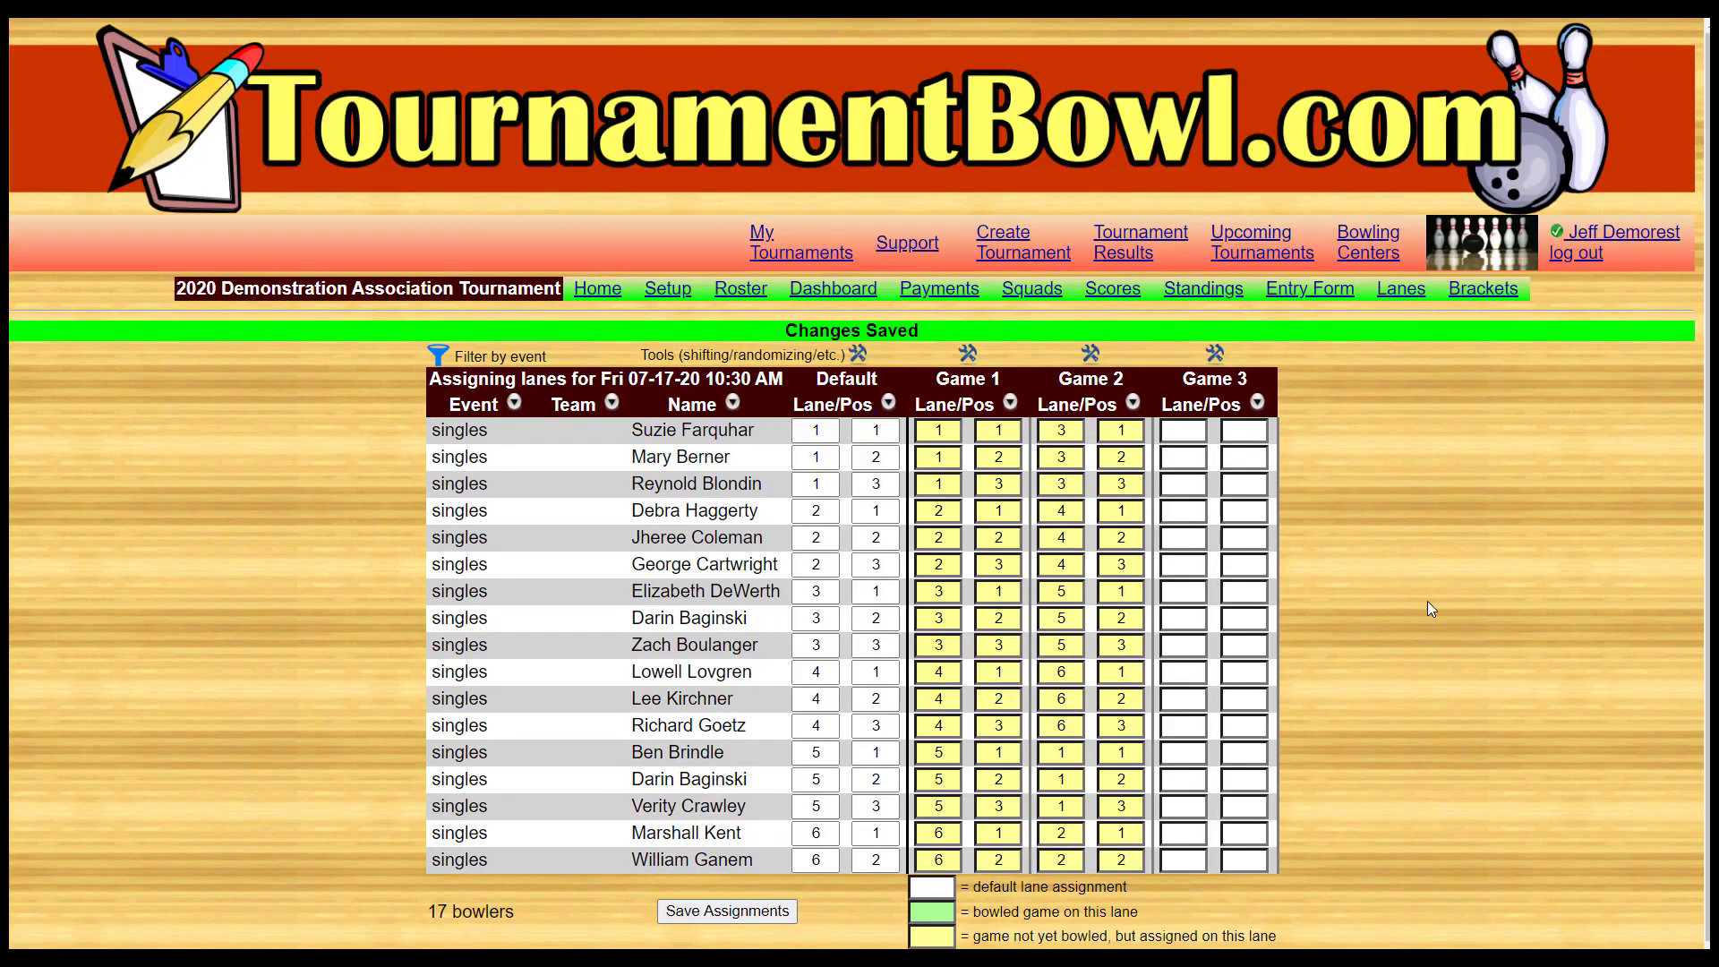
Step: Assign game 3 by shifting every bowler from the game 2 lanes 2 lanes right, and save the assignments
click(1215, 355)
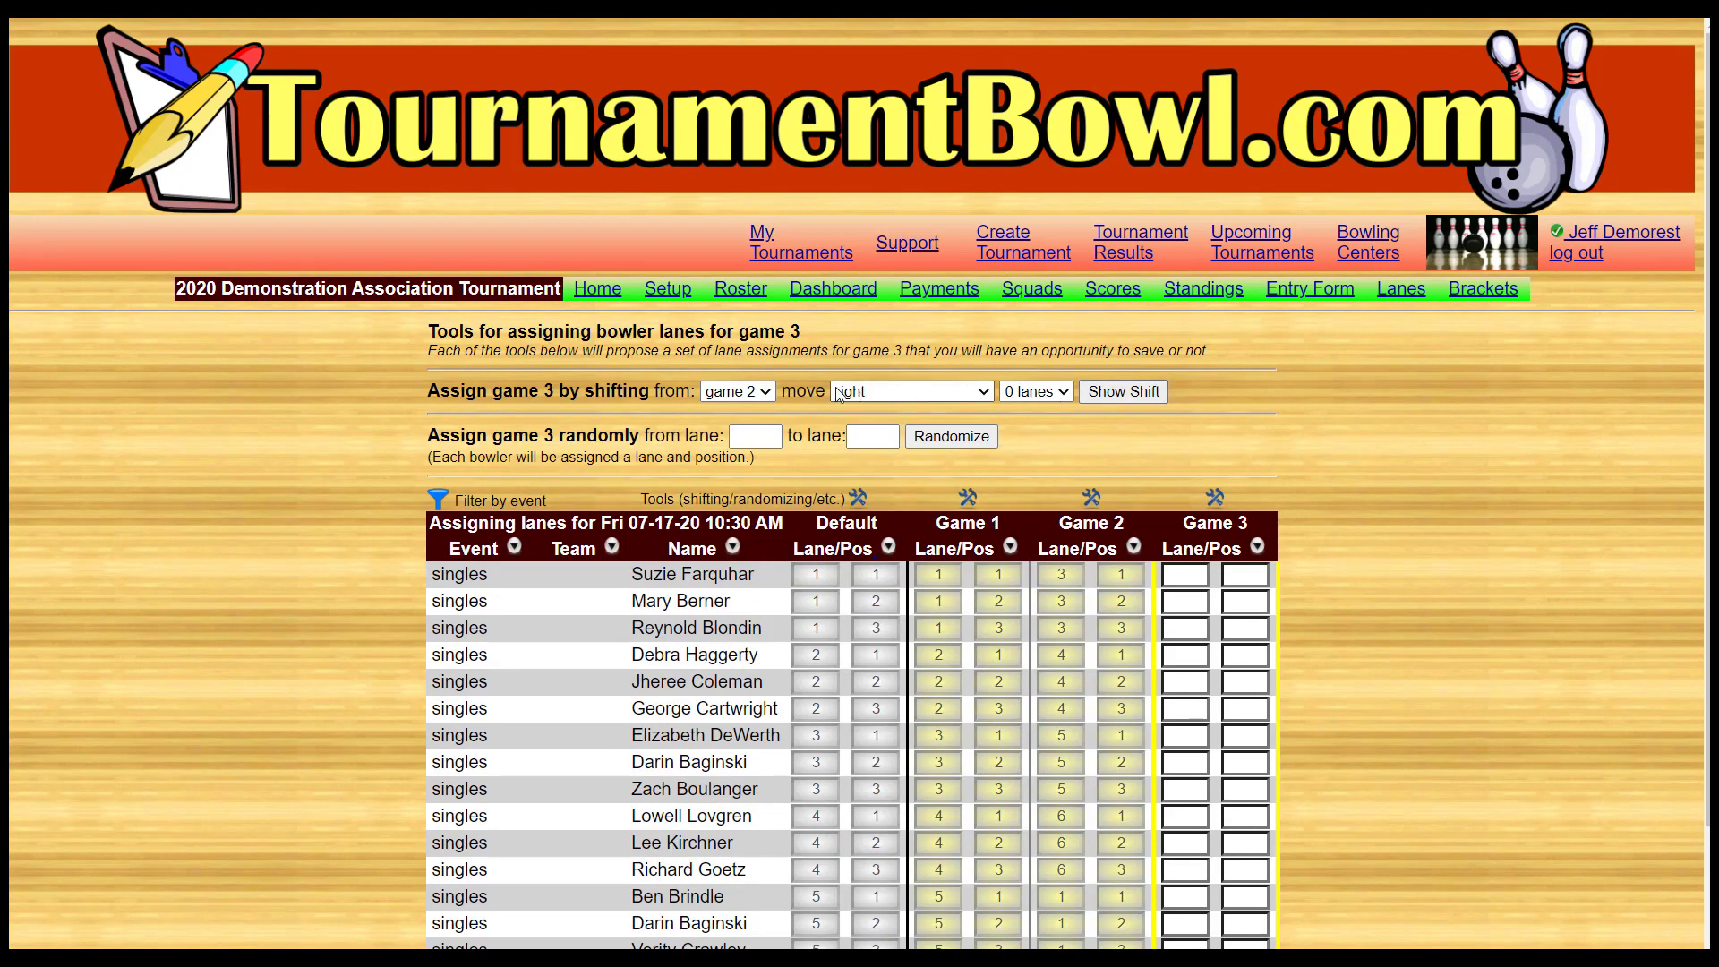
click(759, 394)
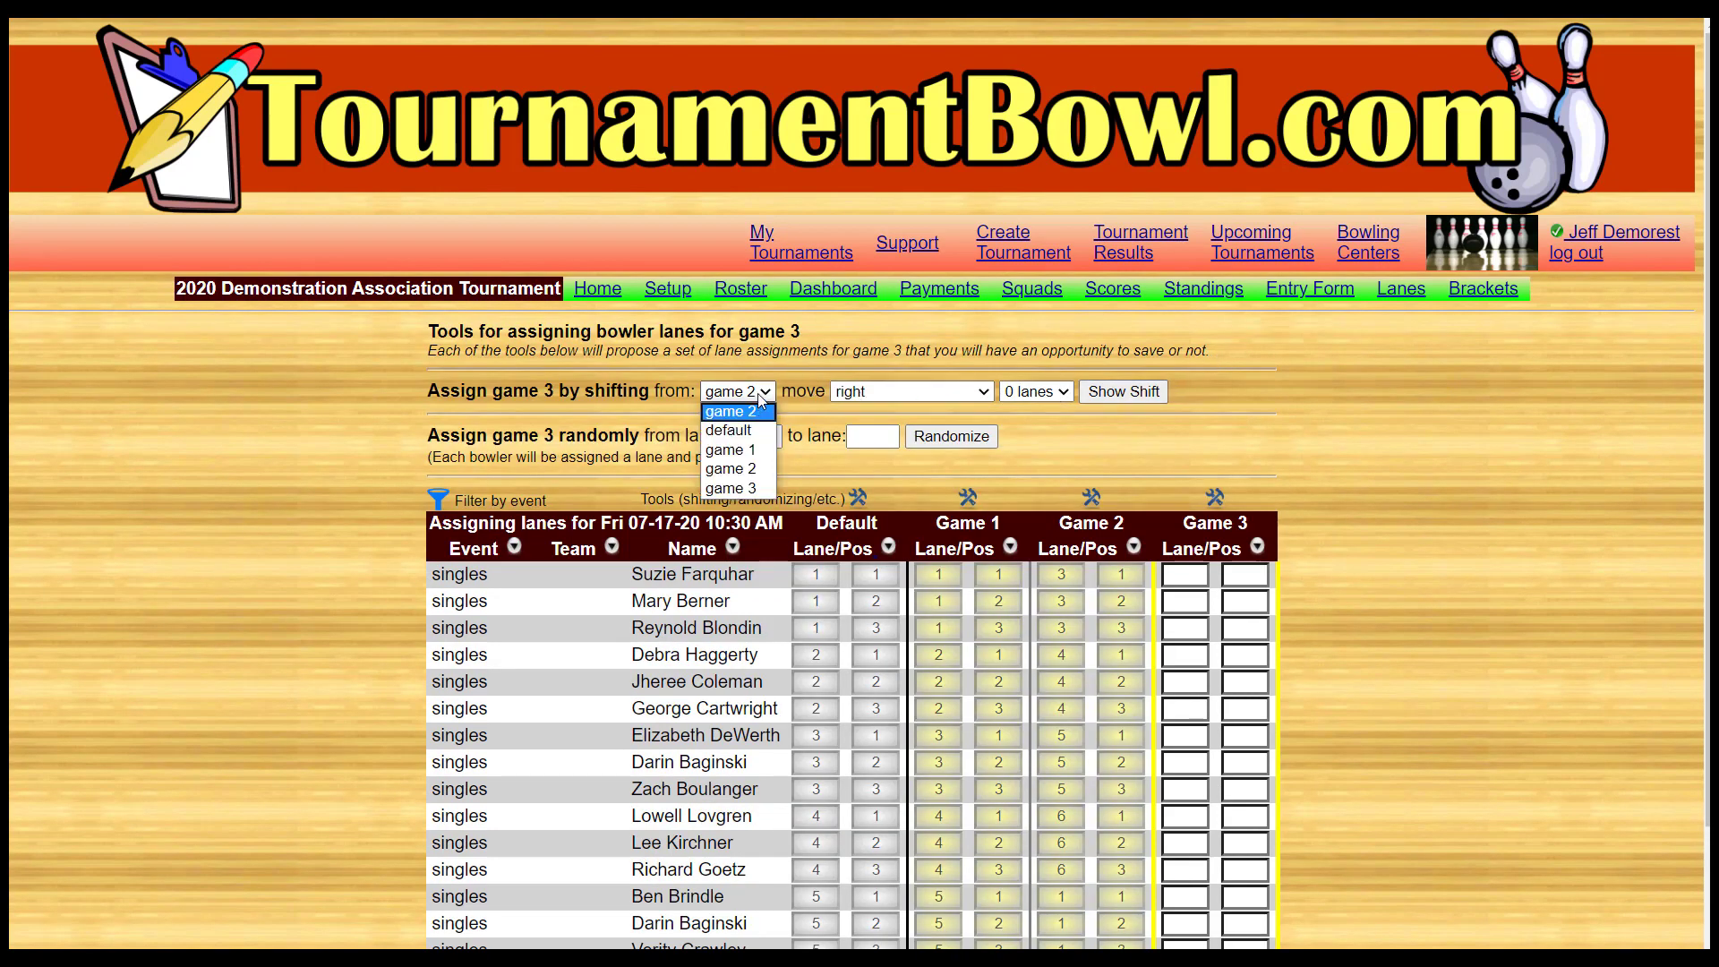
click(757, 394)
click(926, 395)
click(927, 395)
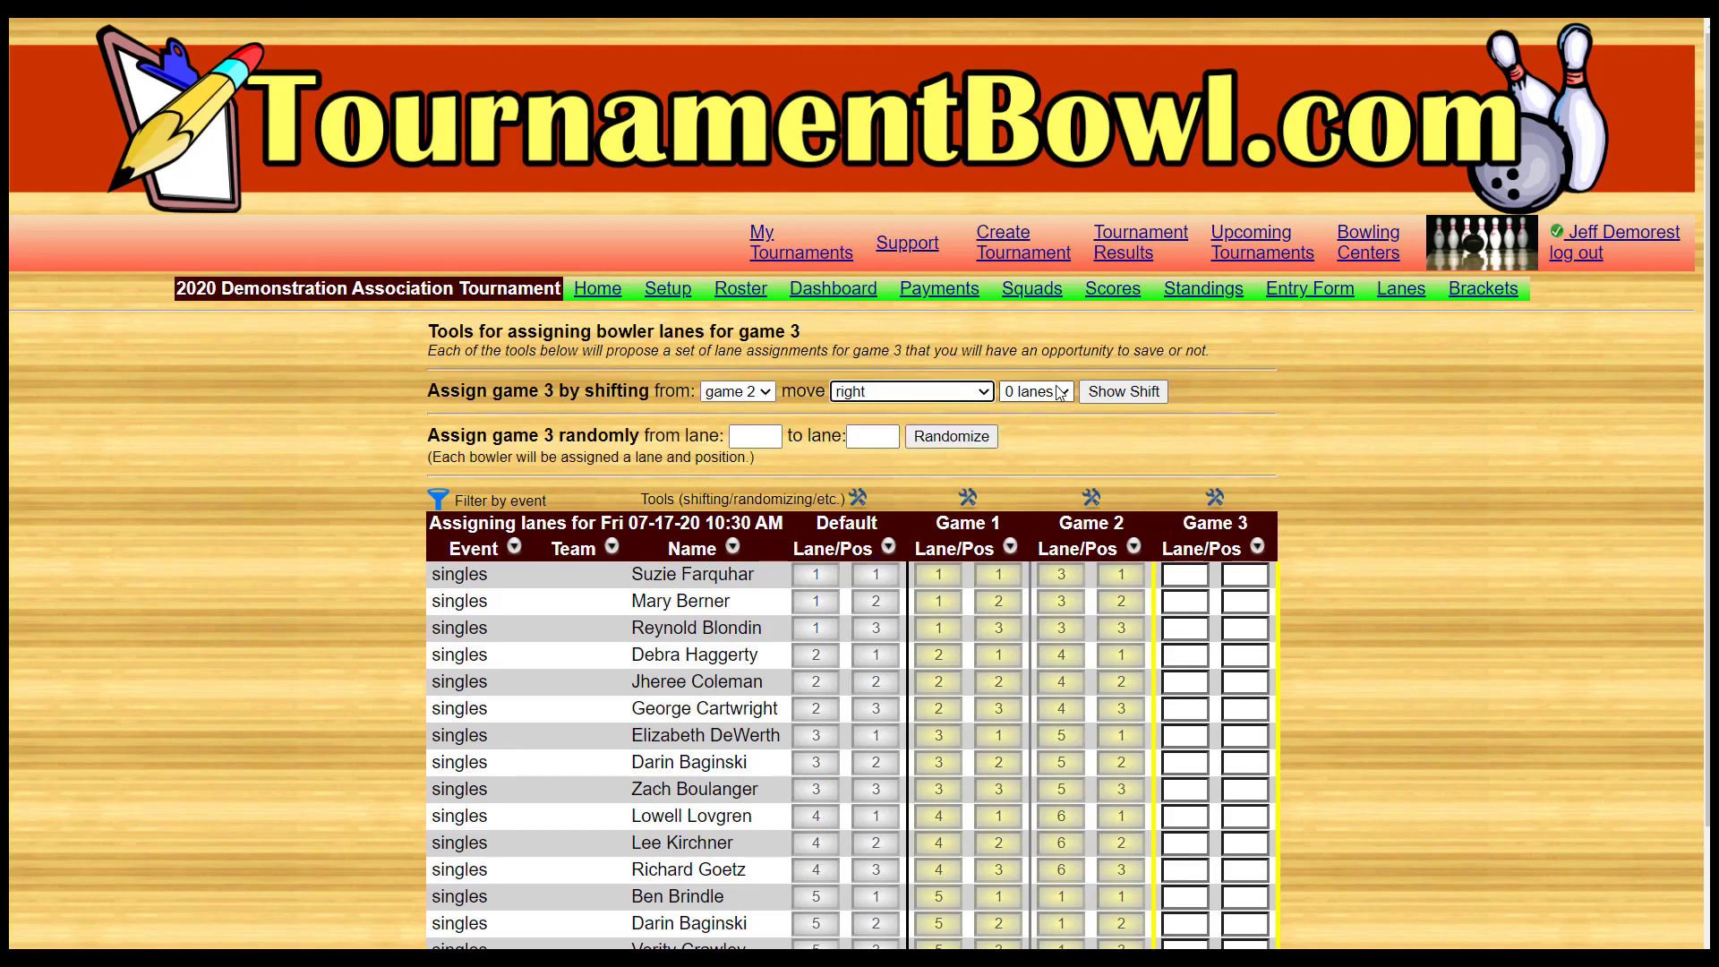
click(1036, 392)
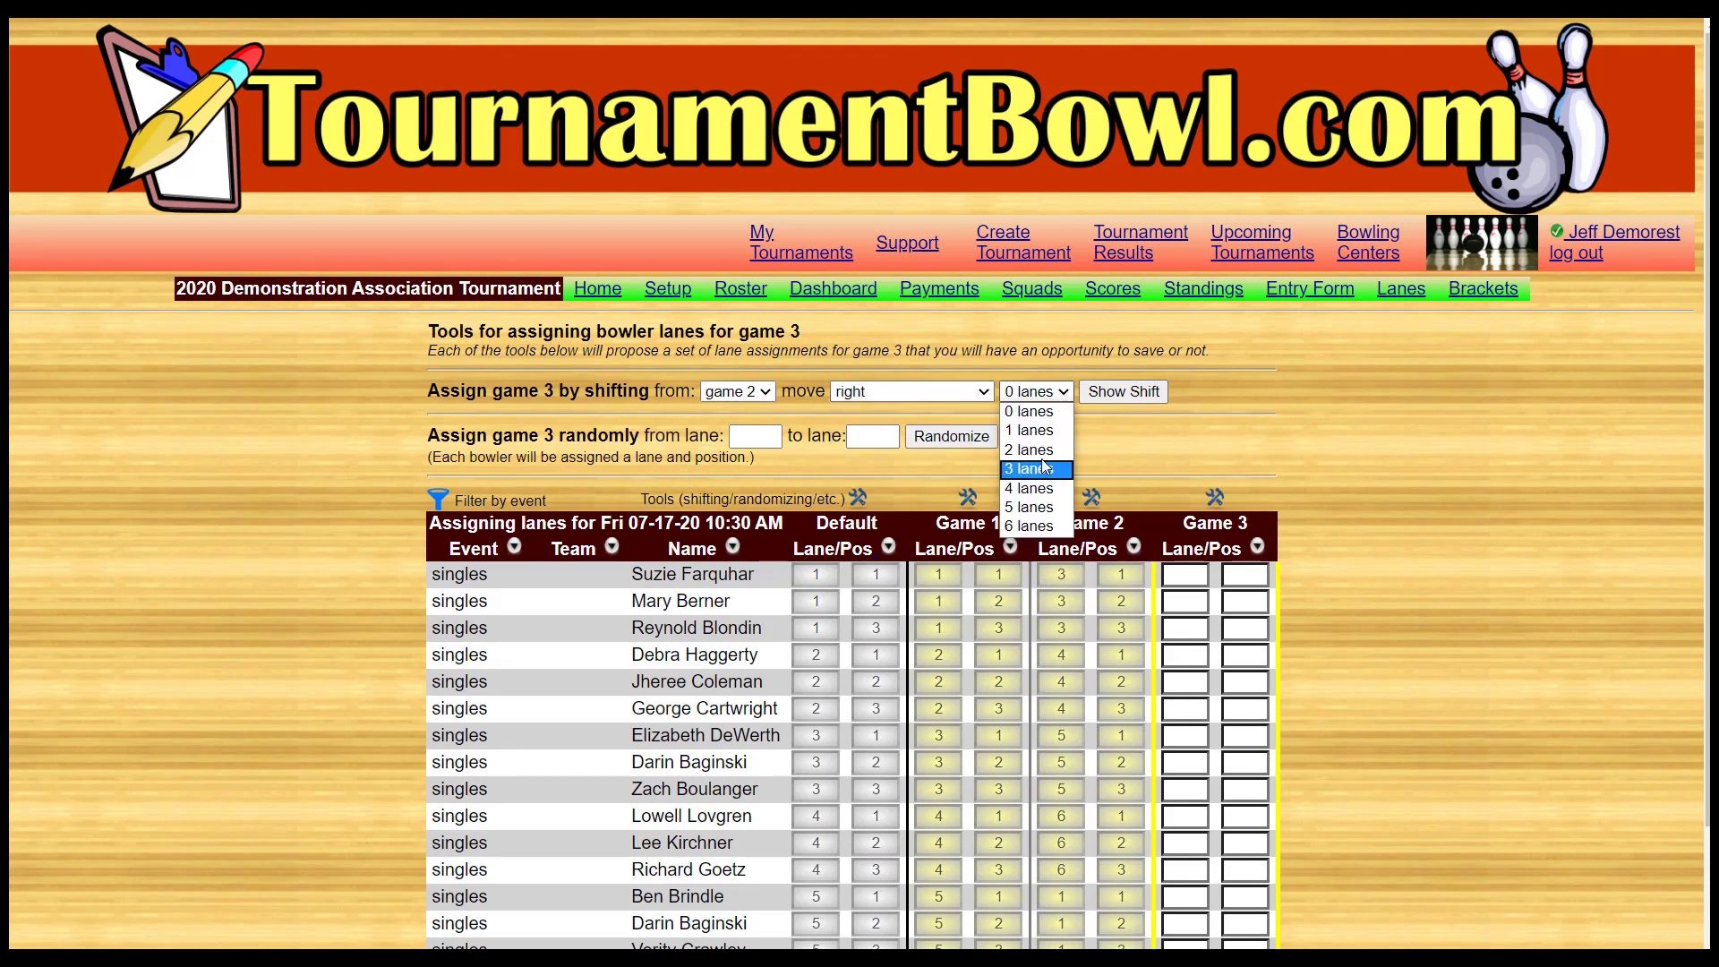
click(1043, 452)
click(1099, 399)
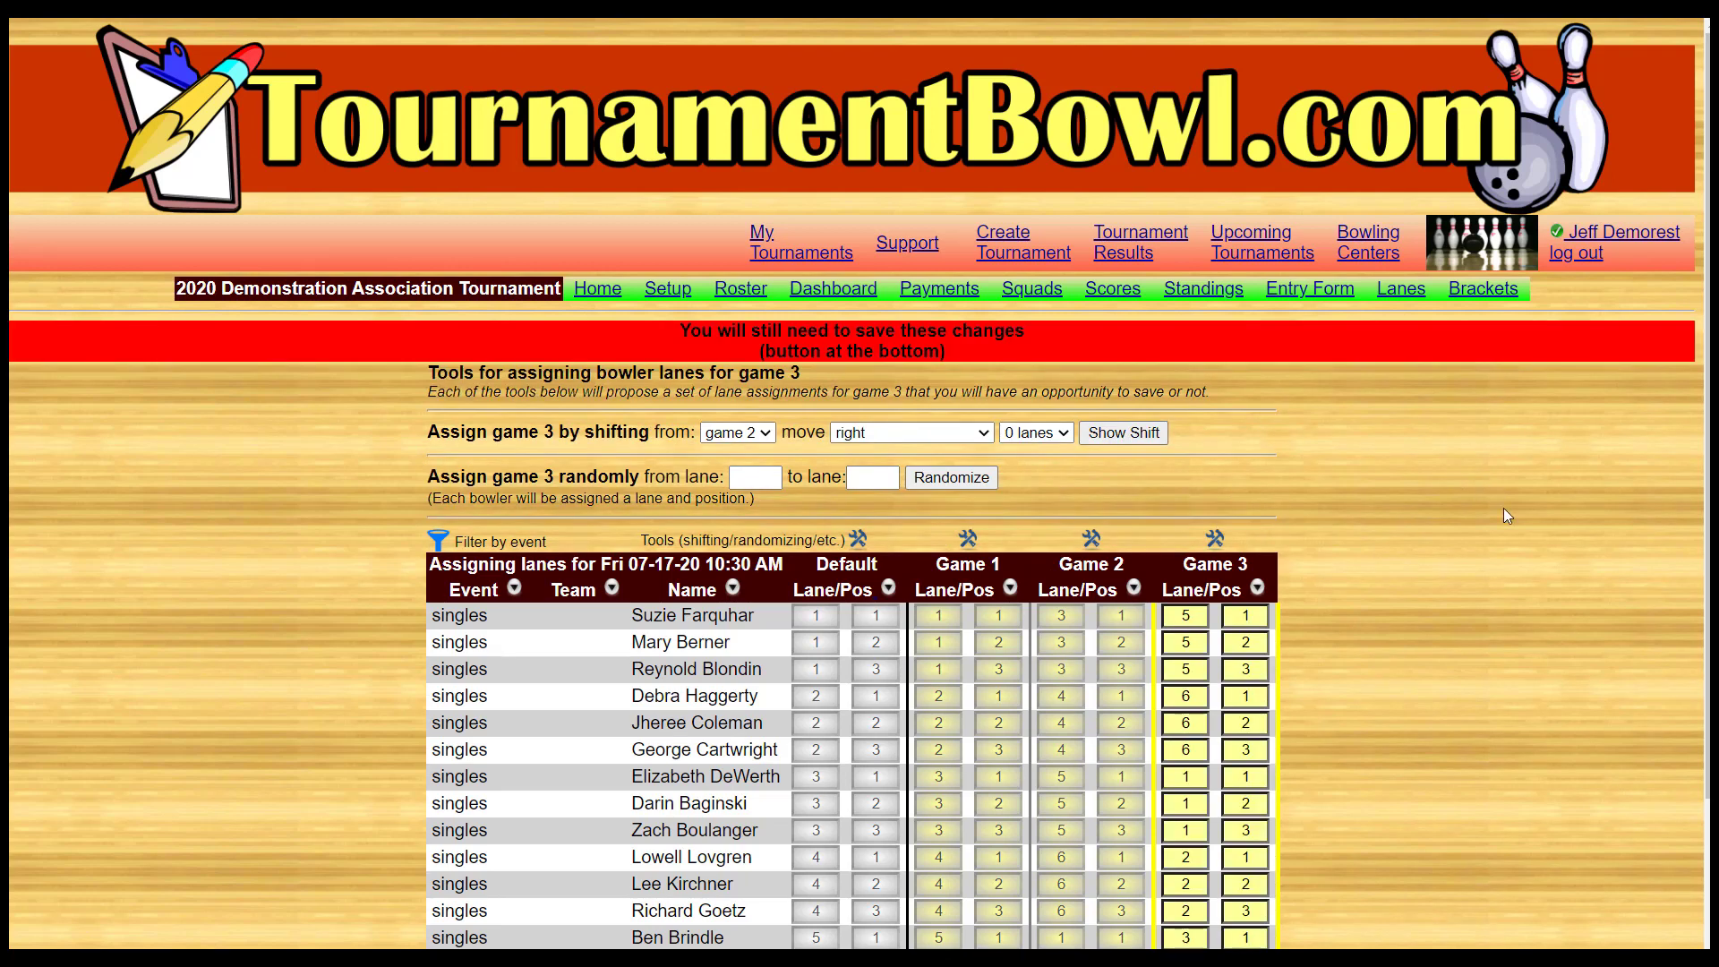
scroll(1292, 490, down, 3)
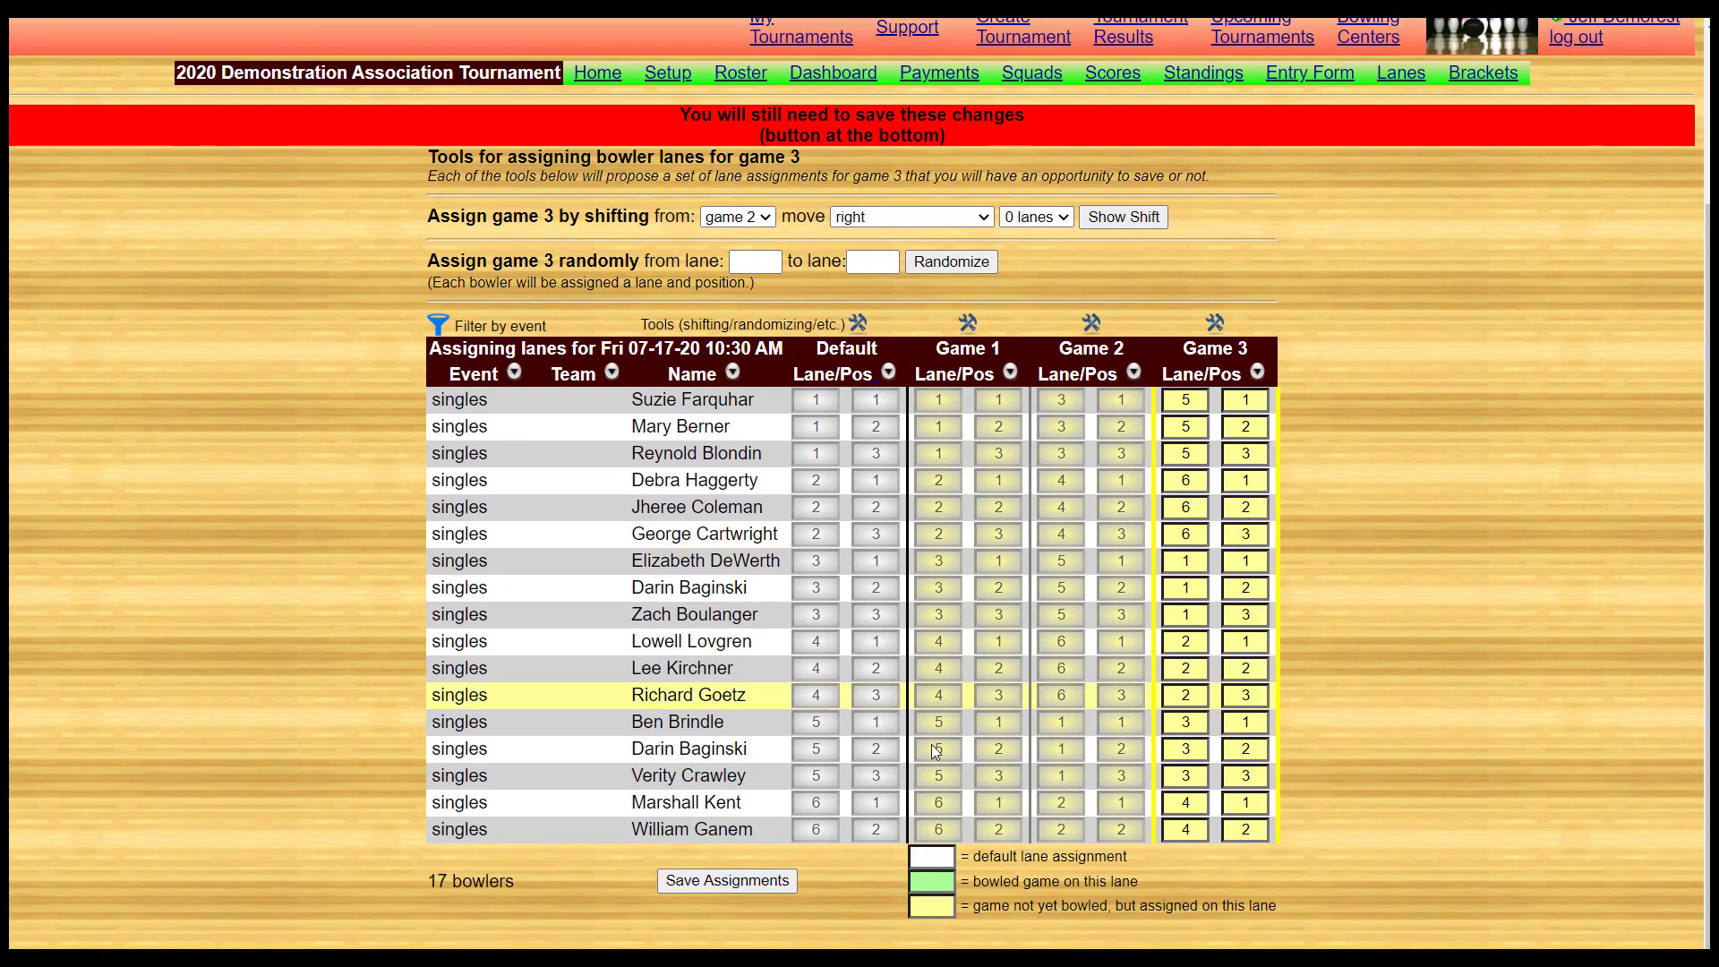
click(770, 877)
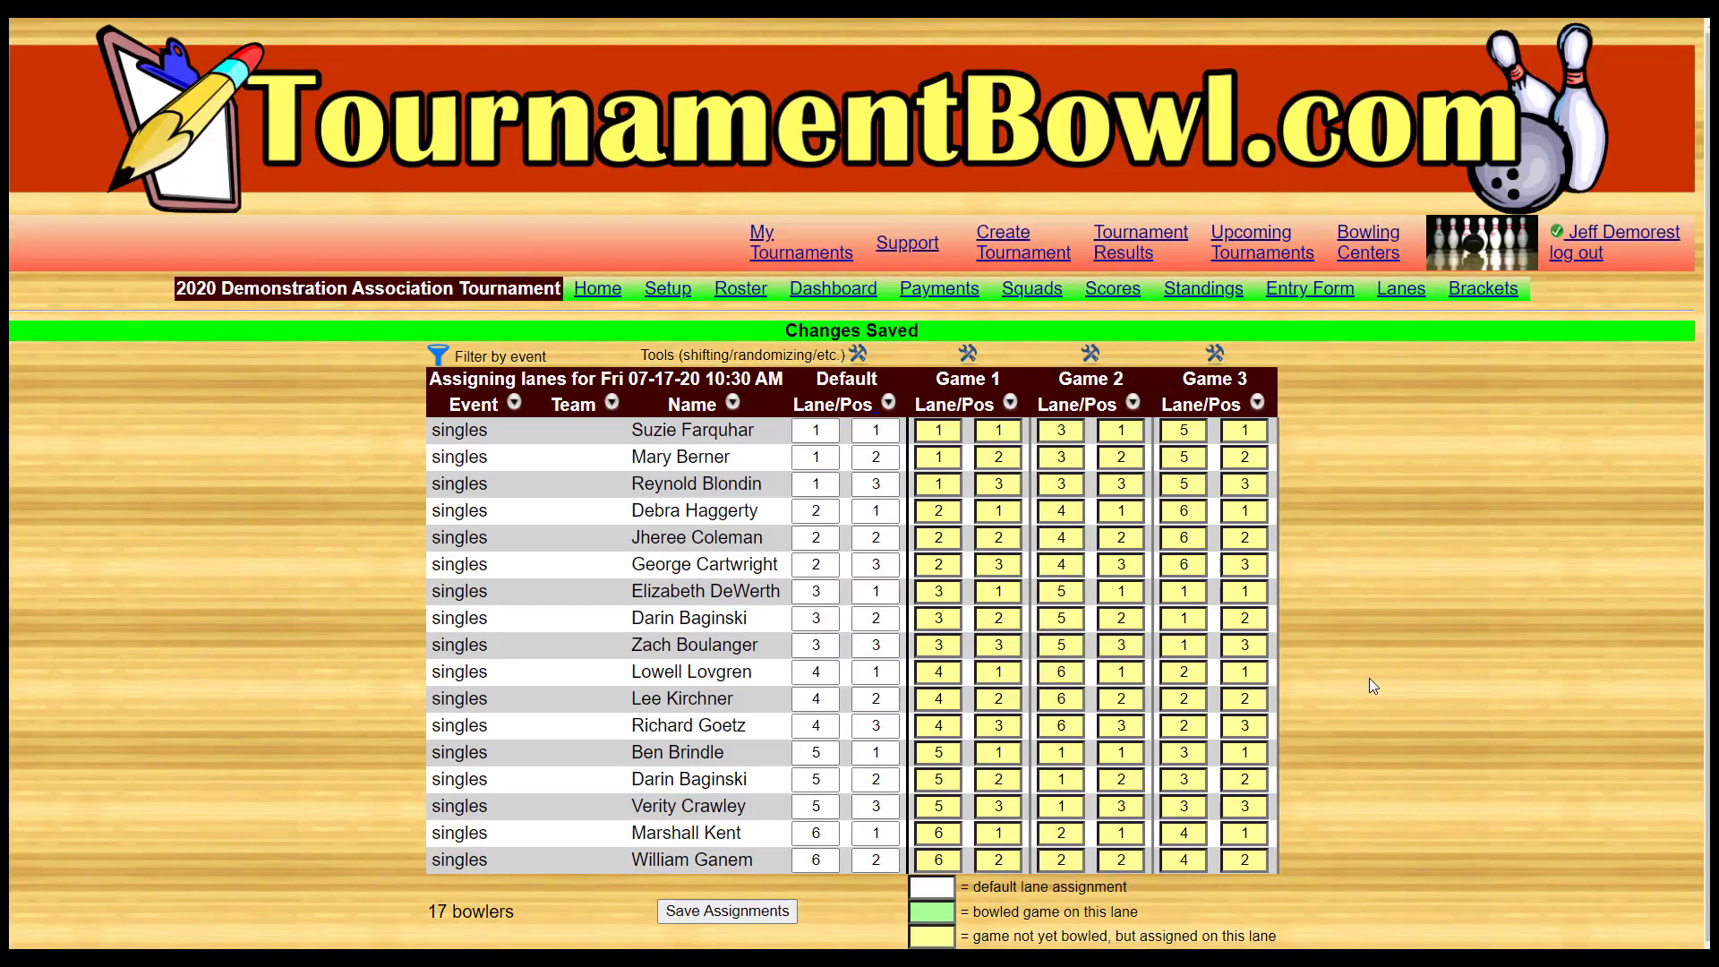